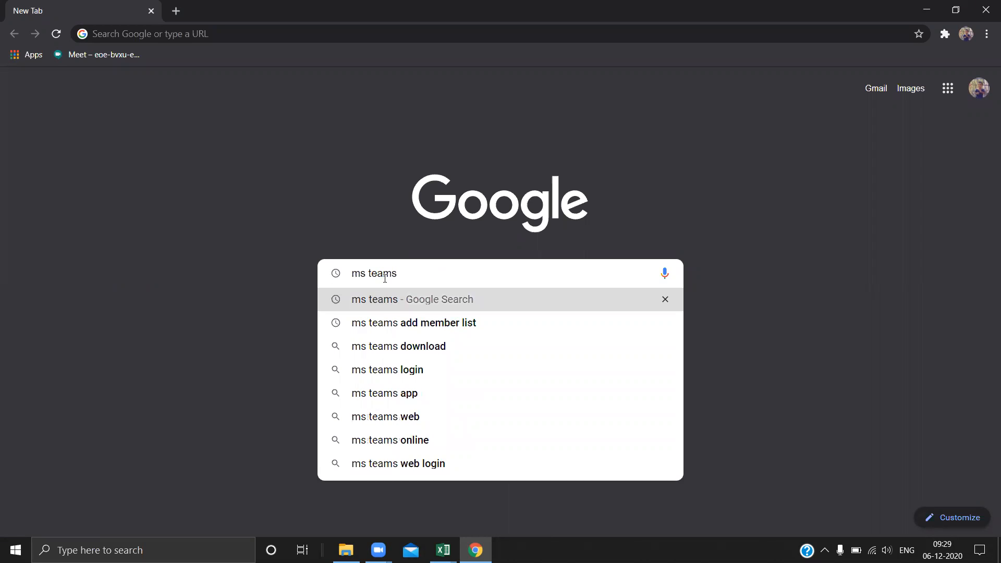
- Open the Microsoft Teams site from a Google search for ms teams and start signing in with another account
key(Return)
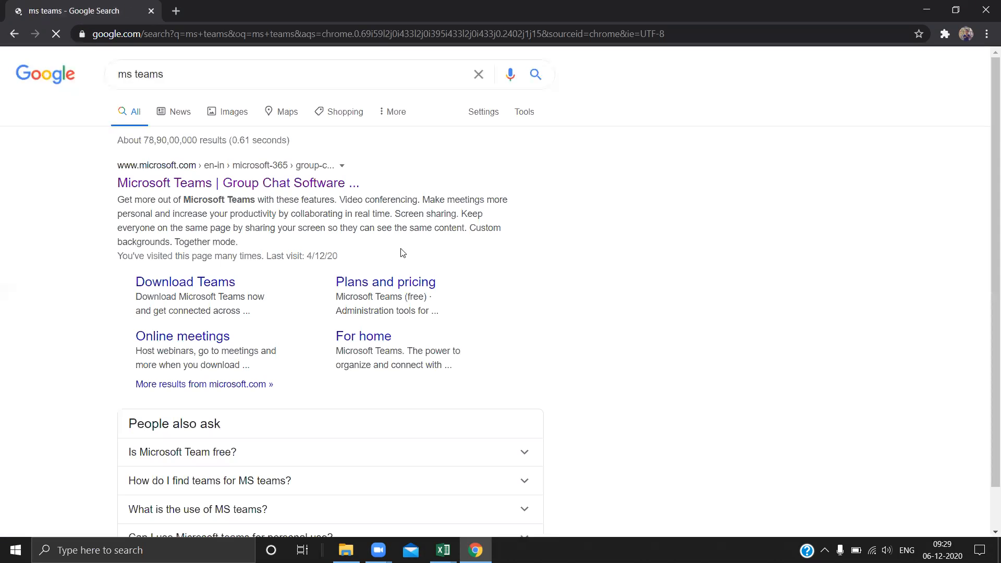
click(275, 188)
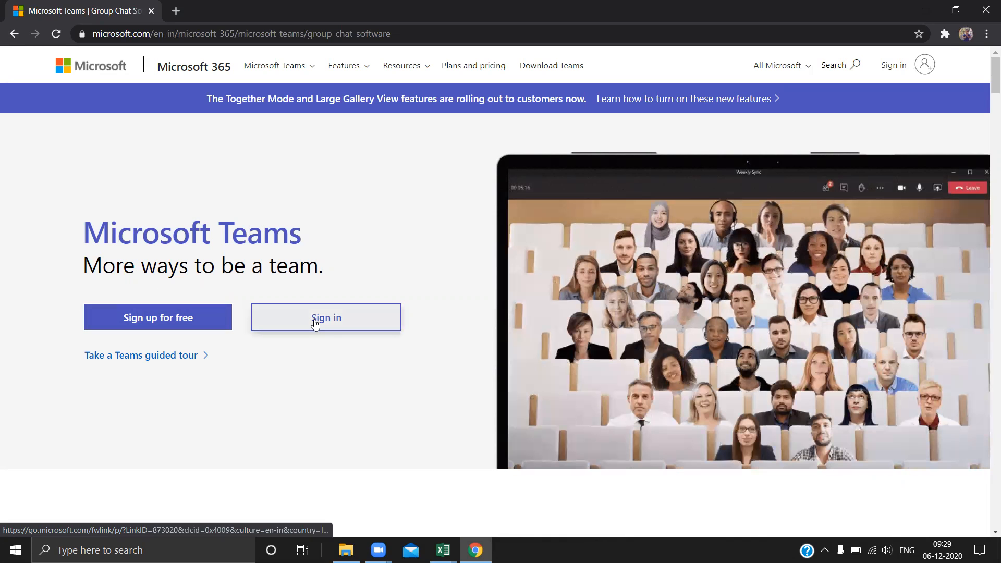
click(315, 321)
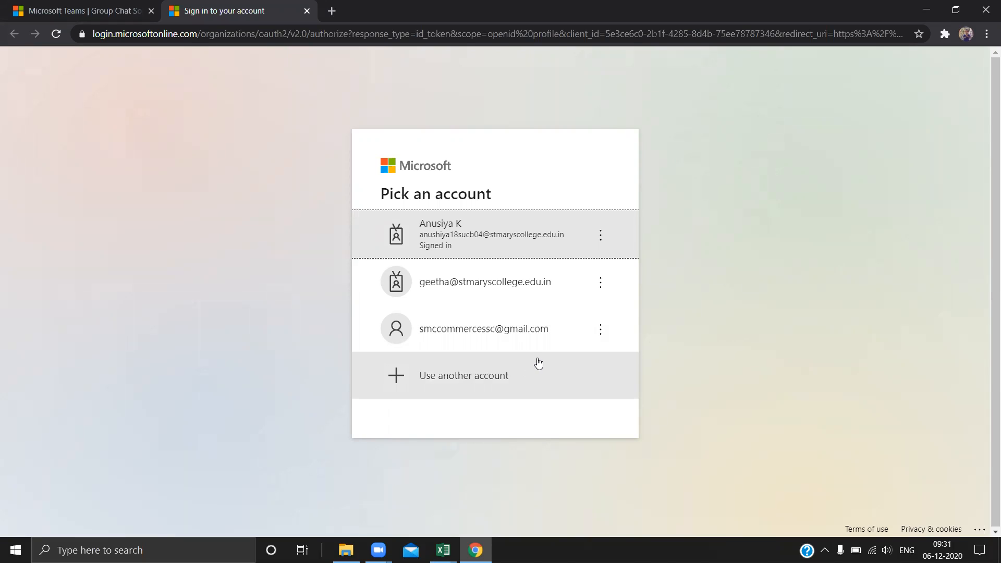
click(520, 386)
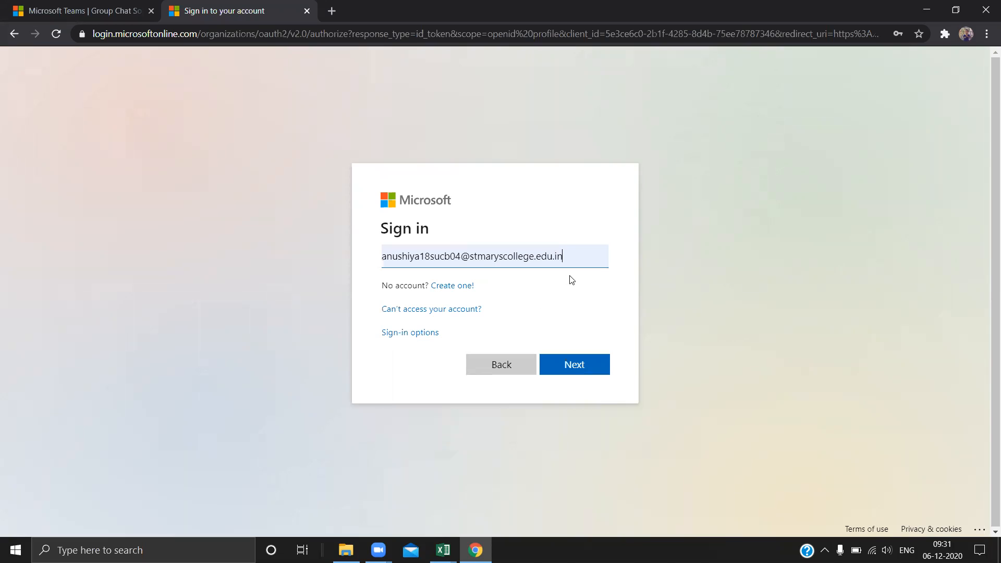
- Clear the pre-filled e-mail address from the Microsoft sign-in form
key(BackSpace)
key(BackSpace)
key(BackSpace)
key(BackSpace)
key(BackSpace)
key(BackSpace)
key(BackSpace)
key(BackSpace)
key(BackSpace)
key(BackSpace)
key(BackSpace)
key(BackSpace)
key(BackSpace)
key(BackSpace)
key(BackSpace)
key(BackSpace)
key(BackSpace)
key(BackSpace)
key(BackSpace)
key(BackSpace)
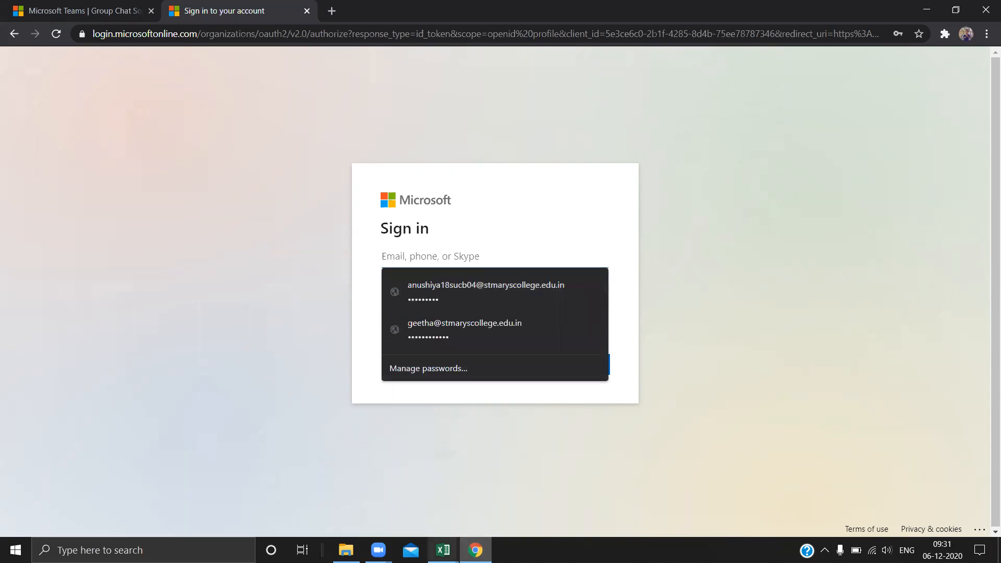
- Copy the username in cell A15 of the COMMERCE (SSC)-Institutional ID Staffs workbook and submit it as the sign-in e-mail
click(444, 550)
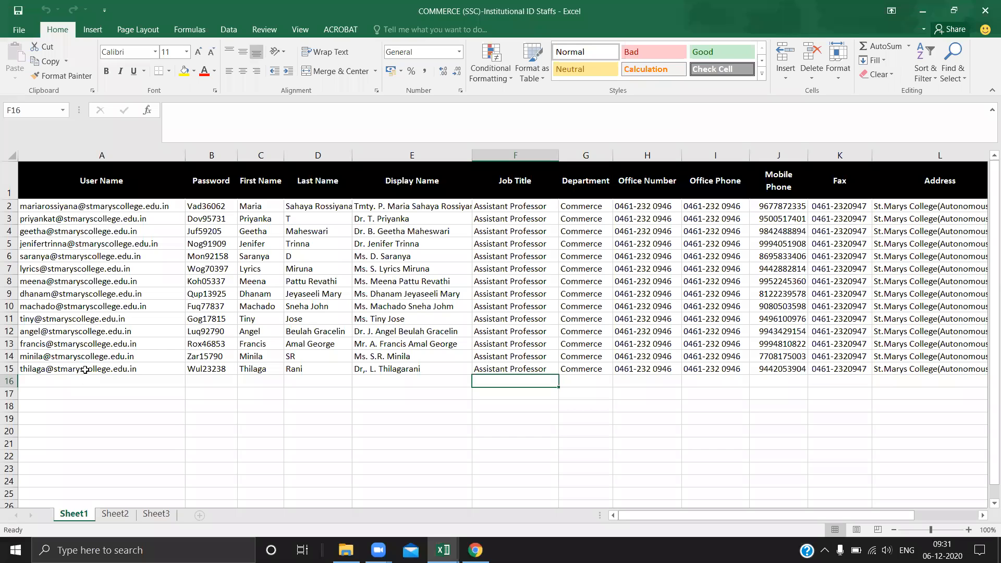
click(85, 370)
key(ctrl+c)
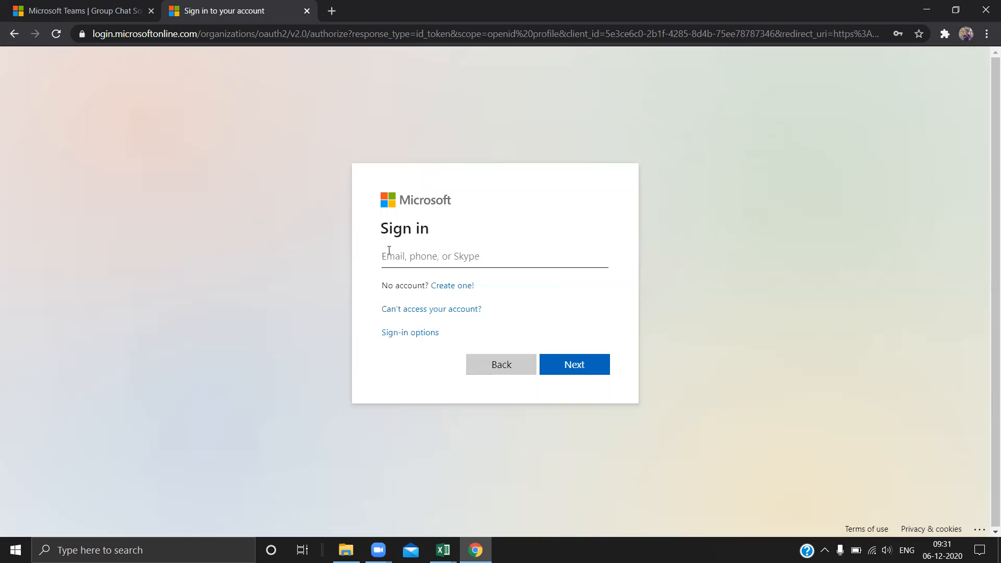
click(389, 250)
key(ctrl+v)
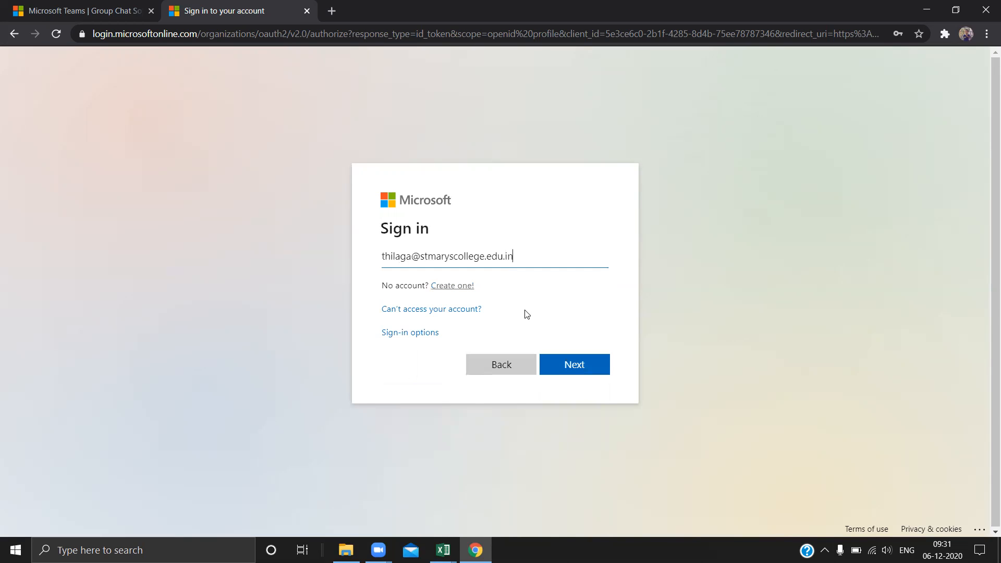
click(582, 369)
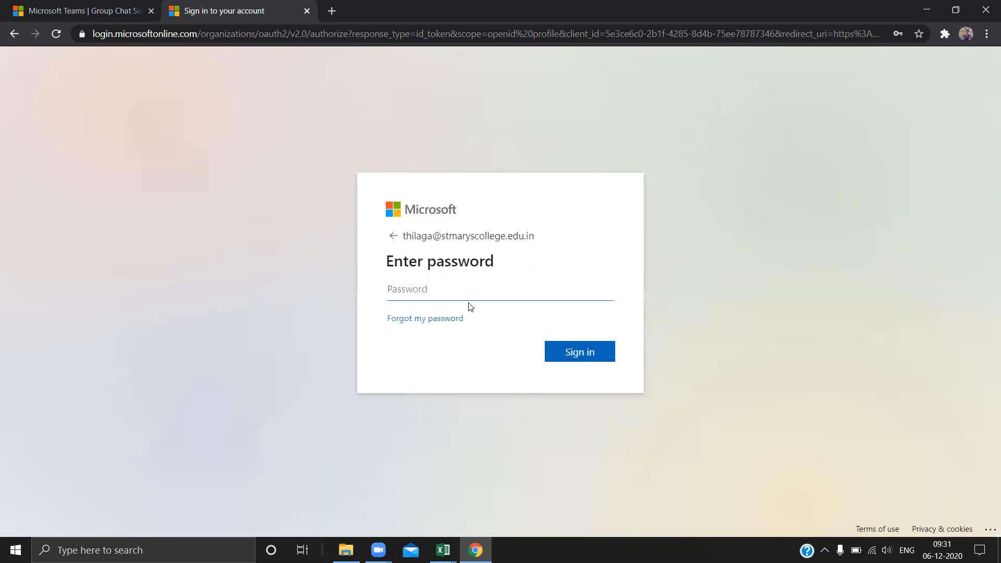
- Copy the account password from row 15 of the staff workbook into the password field and sign in
click(443, 550)
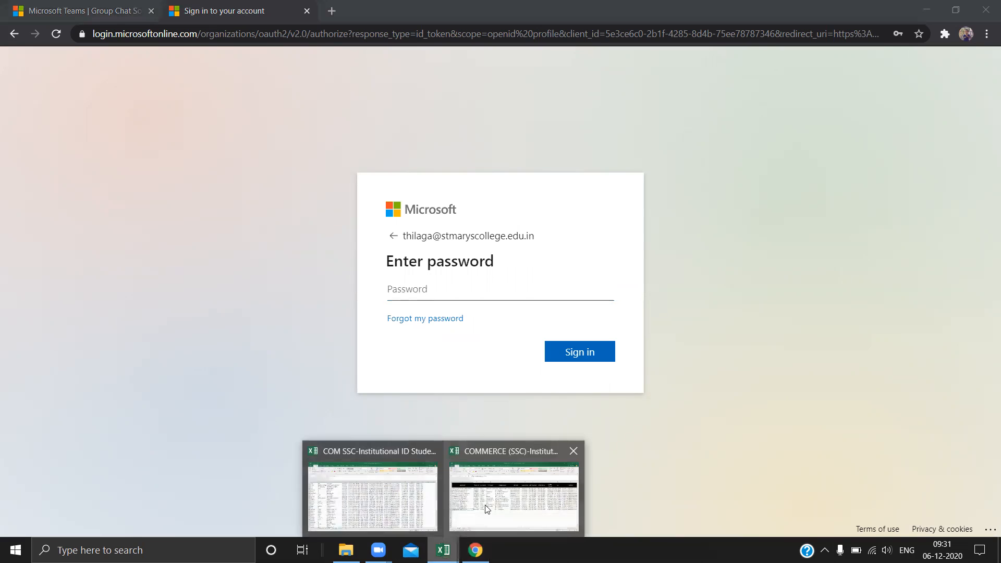
click(459, 449)
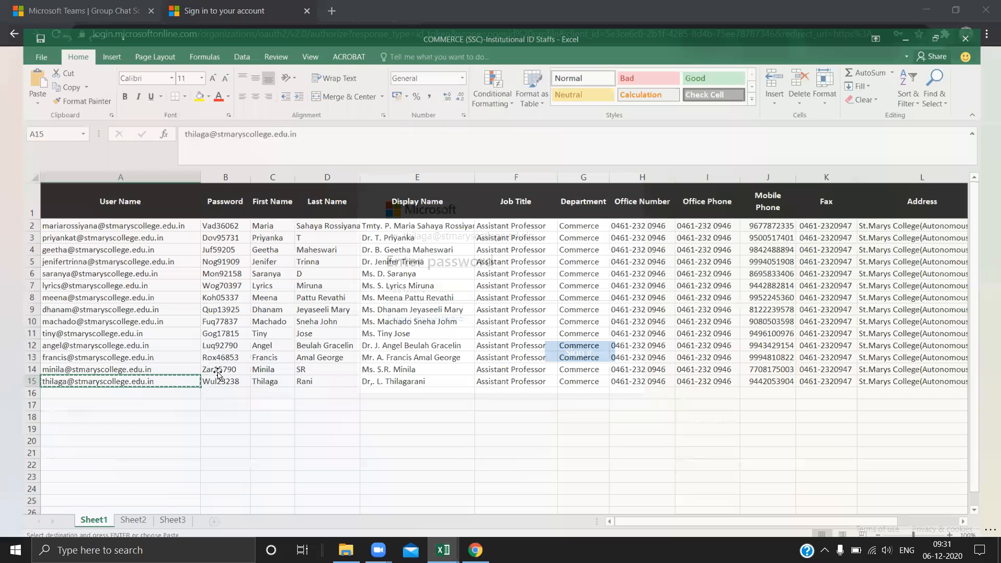
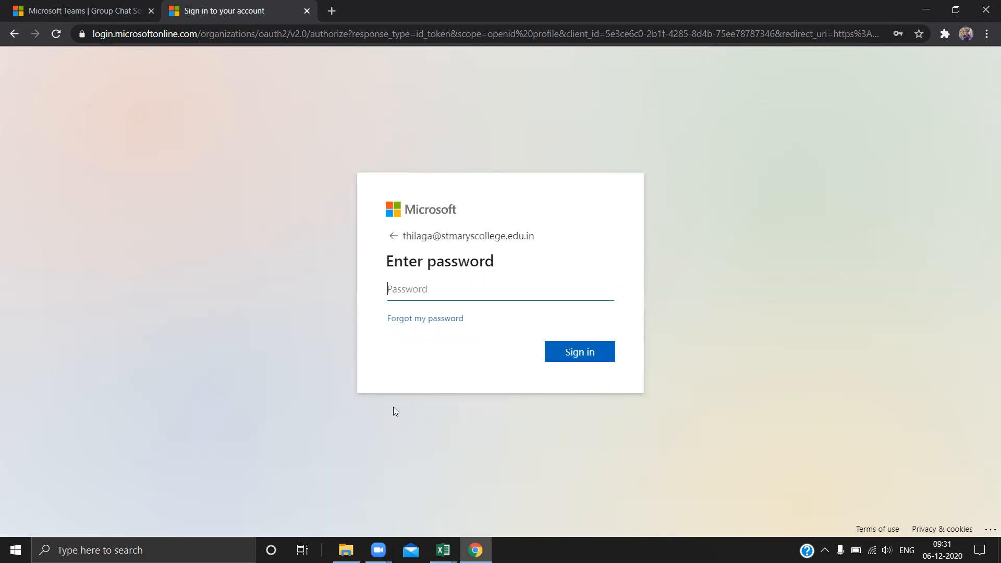
click(395, 287)
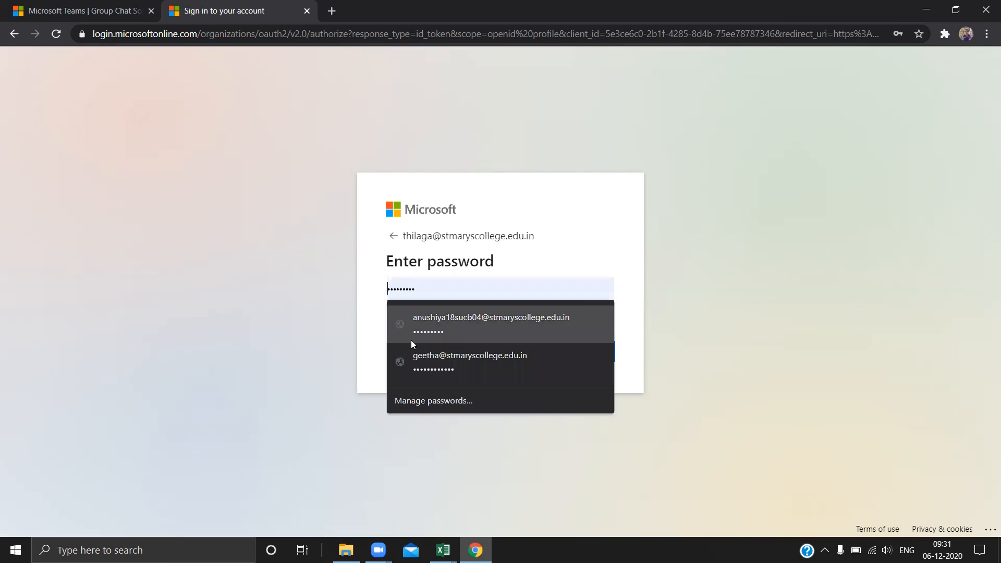
click(411, 340)
click(578, 358)
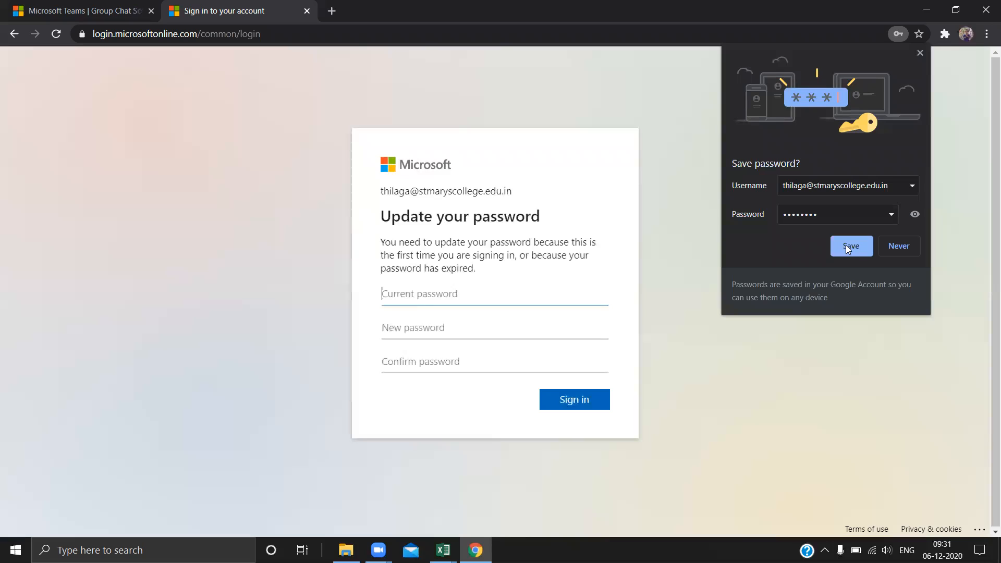
- Fill in the password update form to finish signing in, and continue to the Teams web app
click(410, 296)
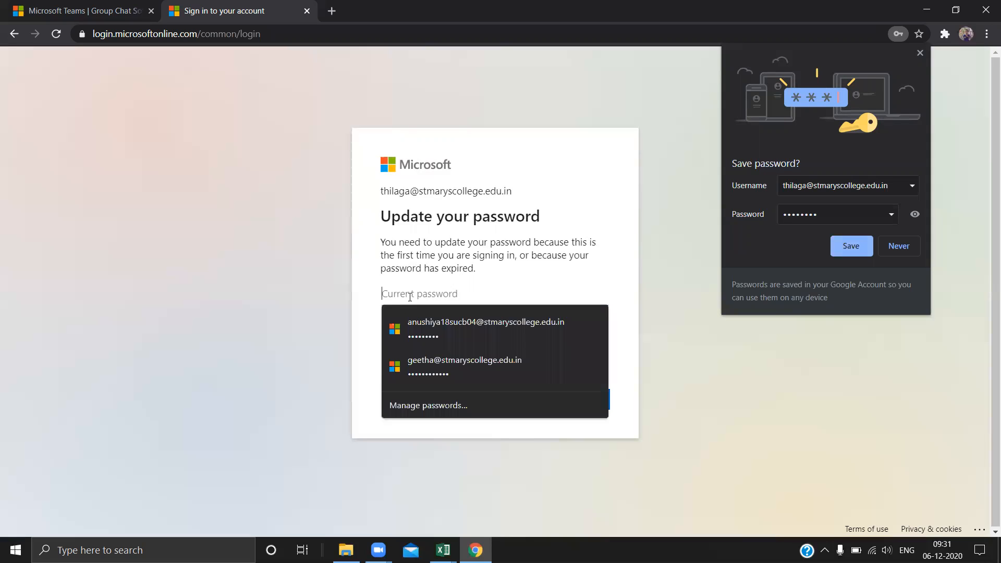
text(********)
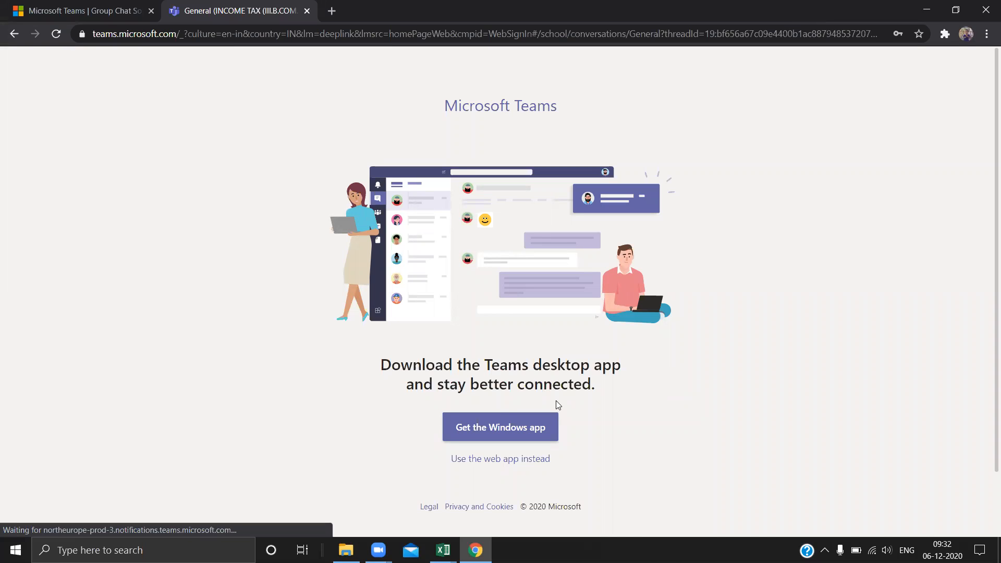
click(483, 464)
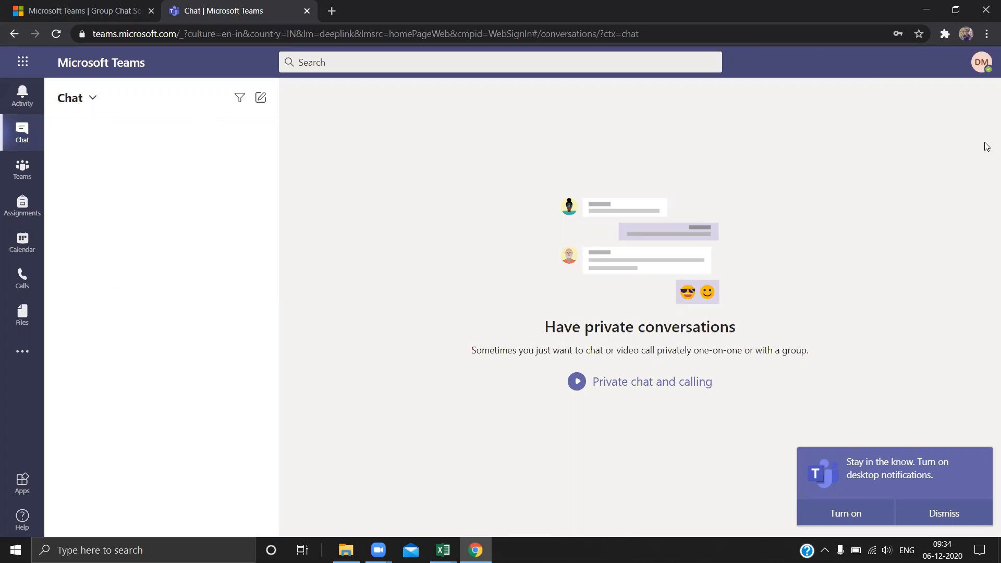
- Create a Class team named INCOME TAX (III.B.COM.B)
click(22, 177)
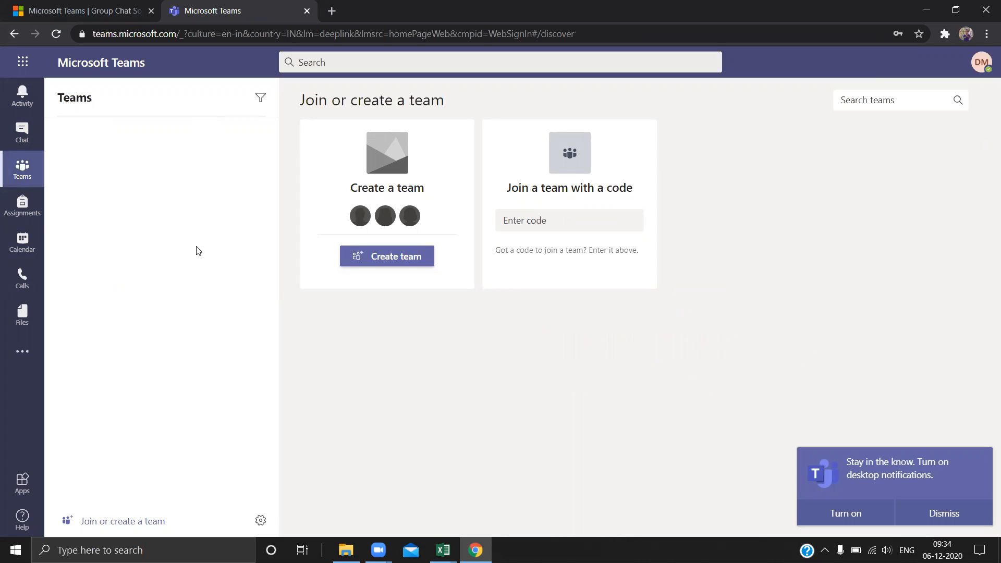
click(400, 266)
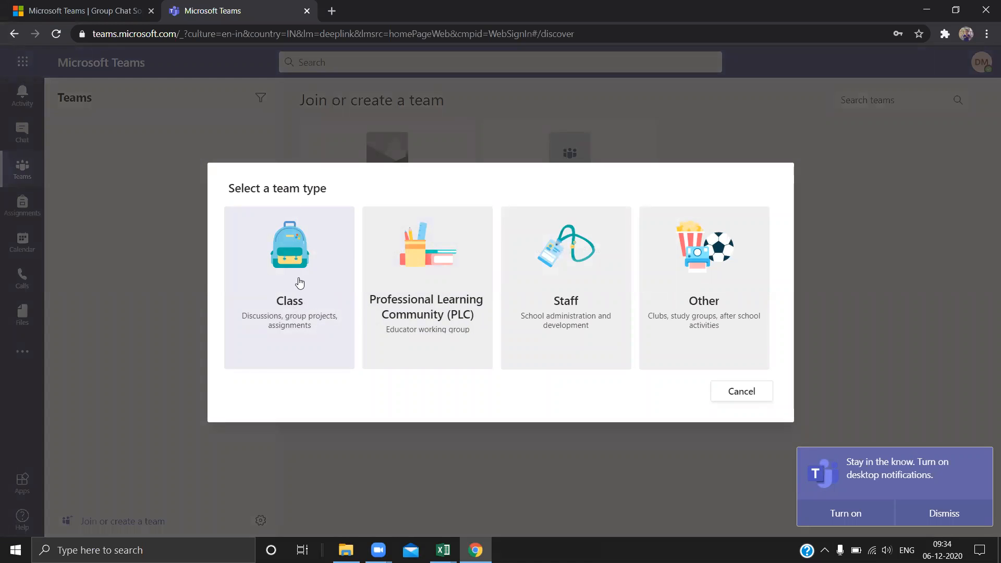
click(299, 294)
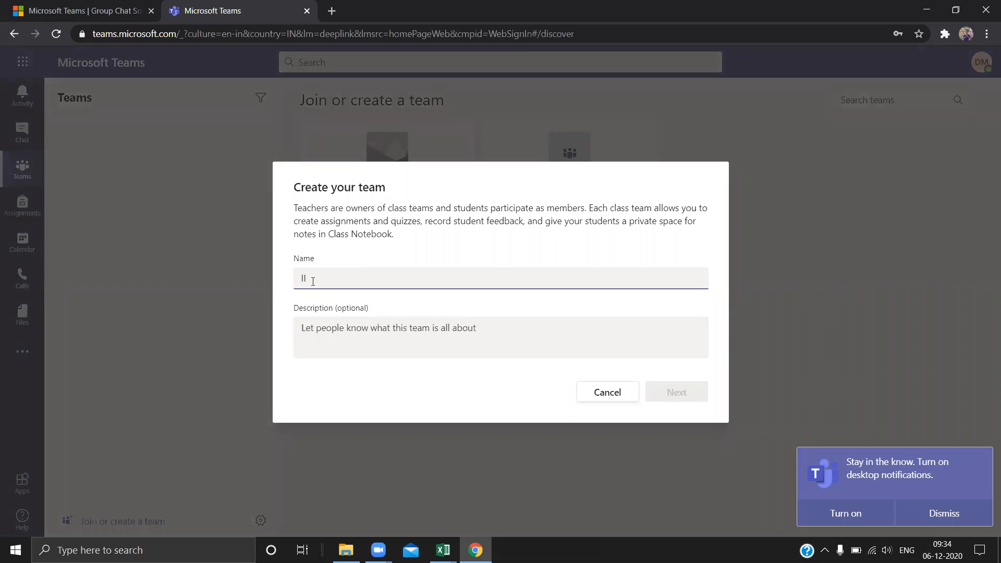
text(INCOME)
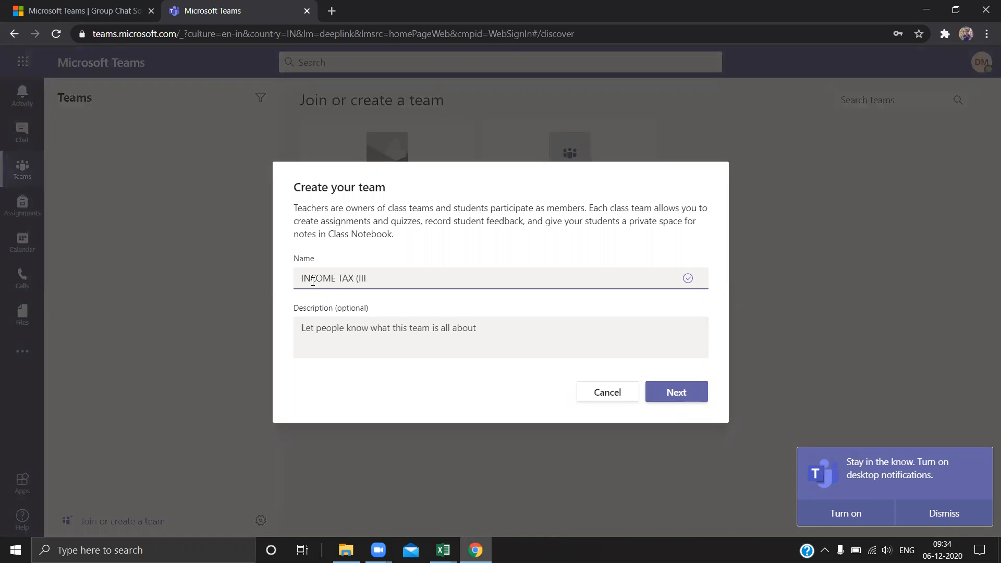
text(TAX (III.B.COM.B)
click(674, 396)
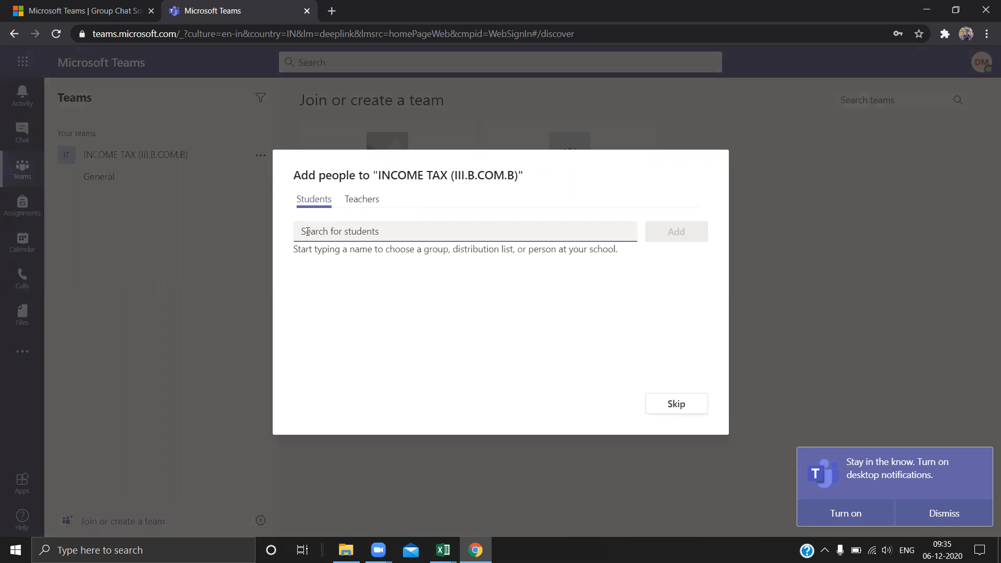
- Copy the first B.Com B student's display name, cell E109 on sheet III YEAR B.COM AND CORP of the COM SSC-Institutional ID Students workbook
click(443, 550)
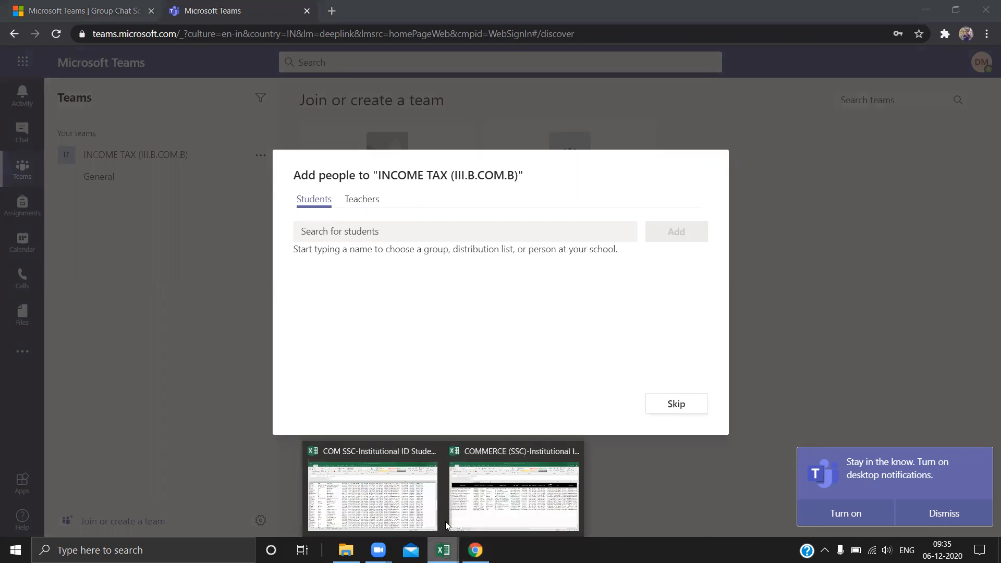
click(400, 501)
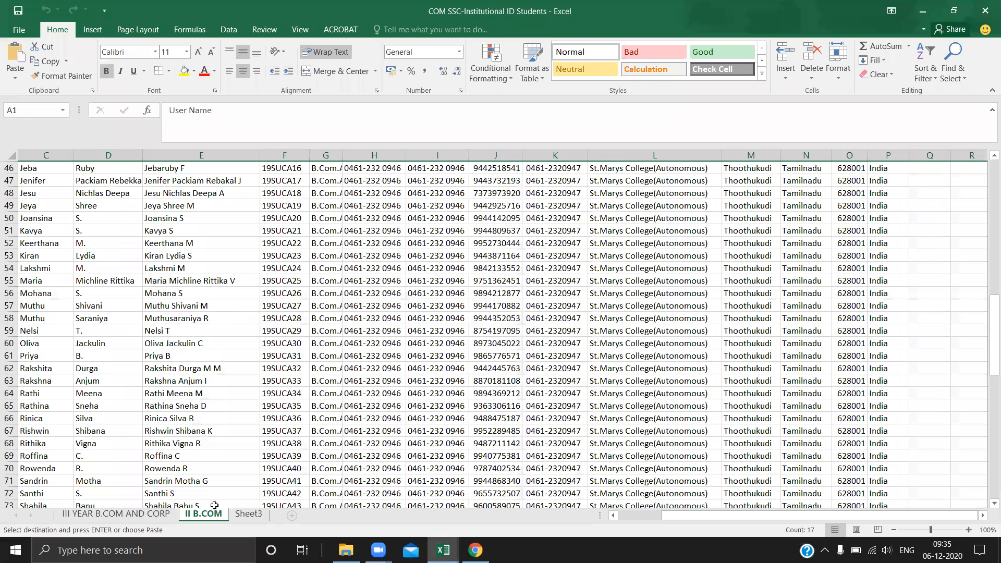
click(113, 514)
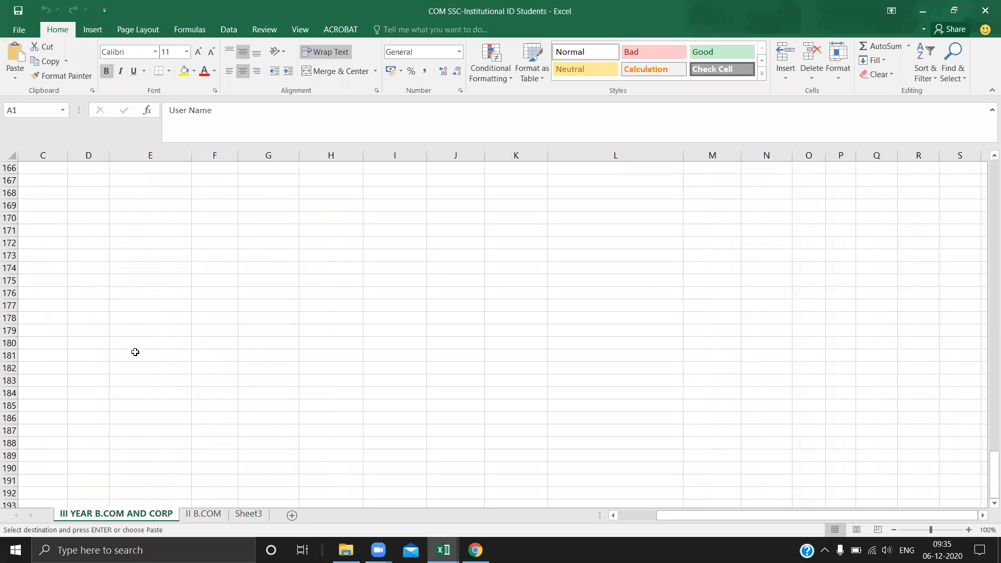
scroll(140, 343, up, 19)
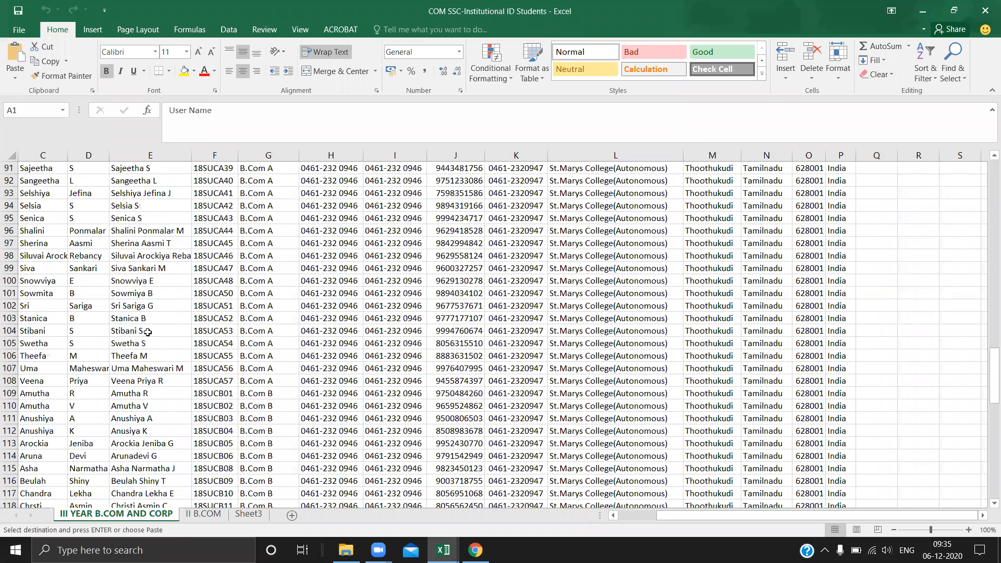
scroll(195, 275, up, 3)
scroll(195, 275, up, 16)
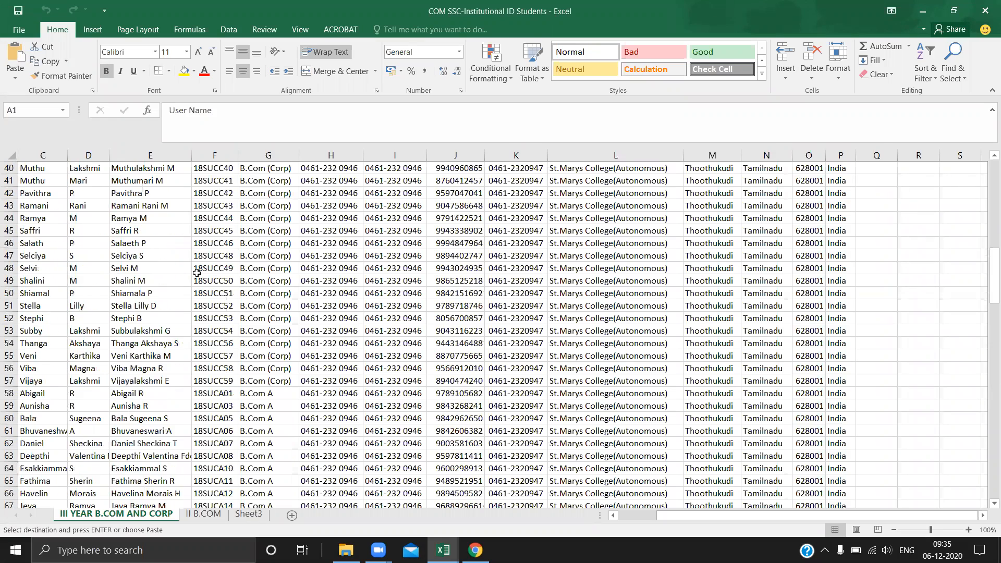
scroll(196, 275, down, 7)
scroll(197, 275, down, 17)
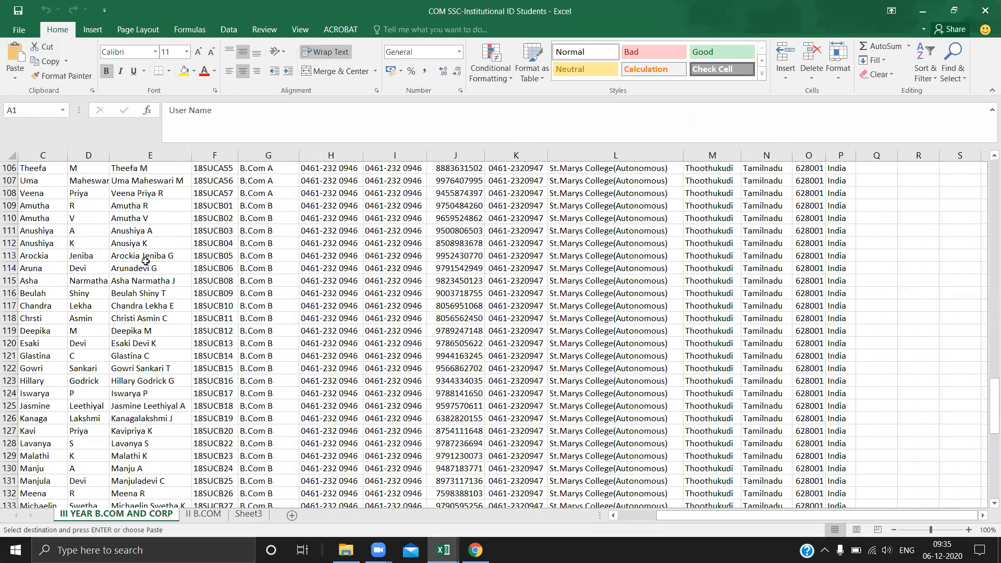
scroll(191, 292, up, 2)
scroll(193, 282, down, 5)
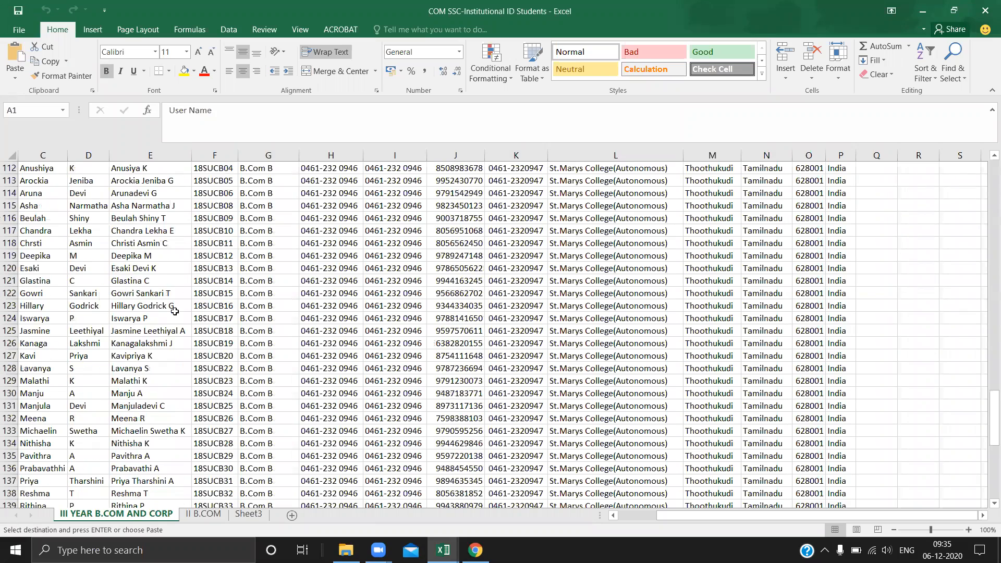
scroll(197, 244, up, 4)
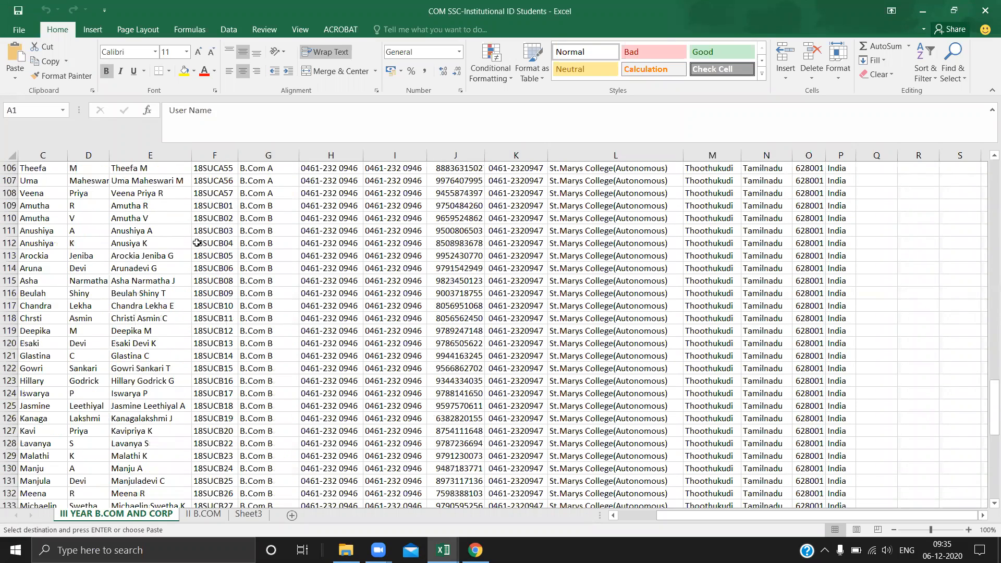
scroll(142, 201, down, 1)
click(141, 206)
key(ctrl+c)
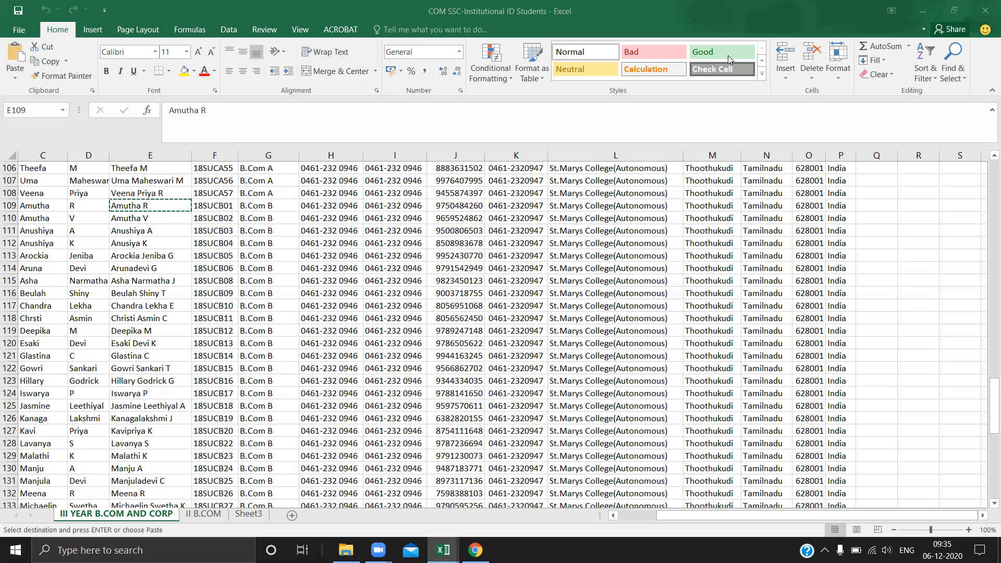
- Return to Teams, search the students for the copied name and select the matching student for the team
click(923, 10)
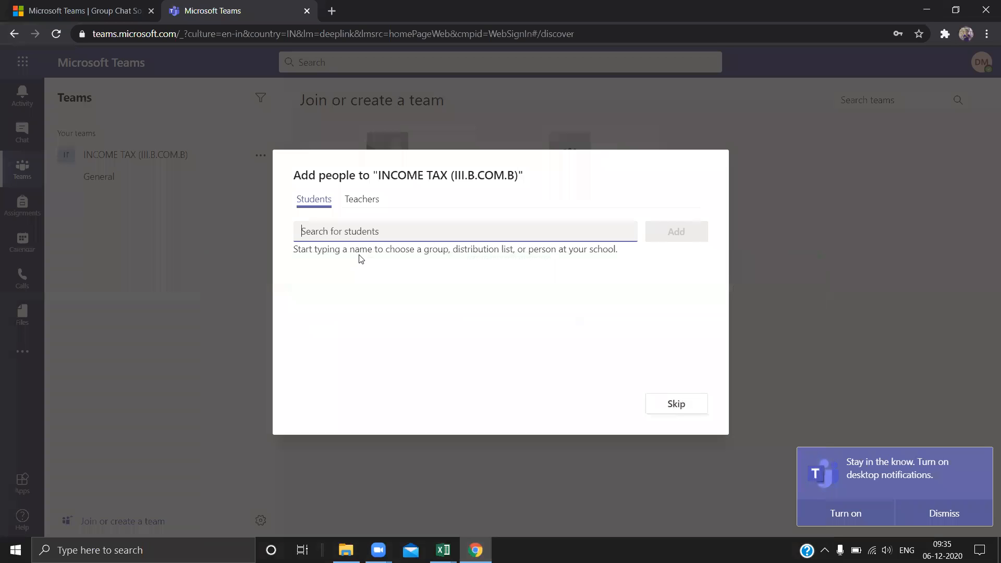
key(ctrl+v)
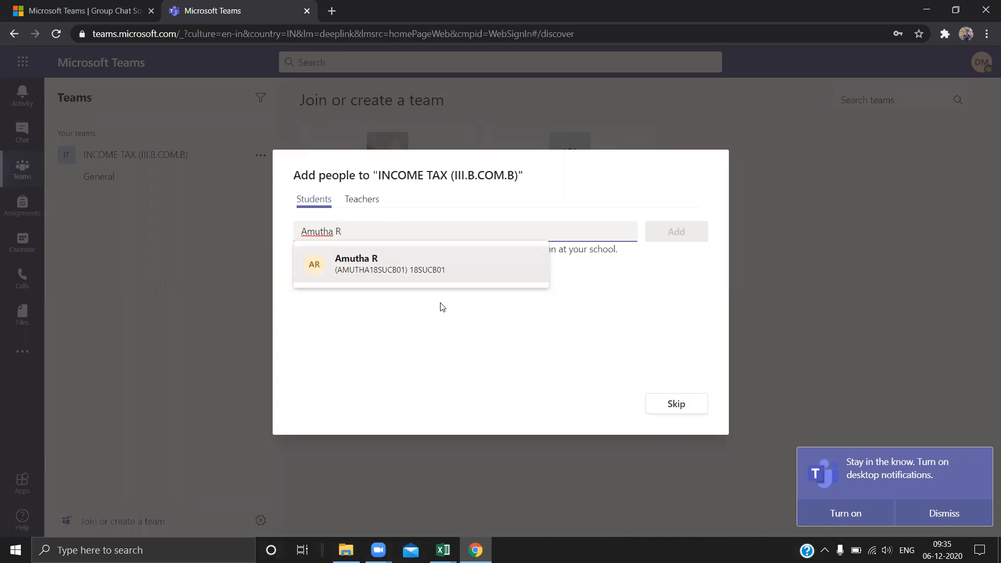
click(435, 277)
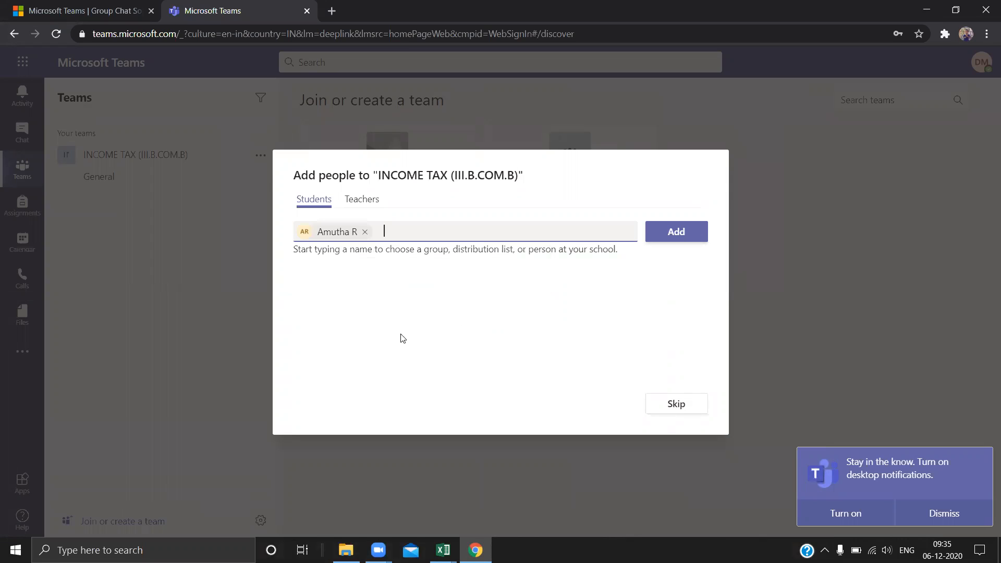
- Switch to the COM SSC-Institutional ID Students workbook and copy the second B.Com B student's display name from cell E110
mouse_move(444, 550)
click(366, 509)
click(138, 219)
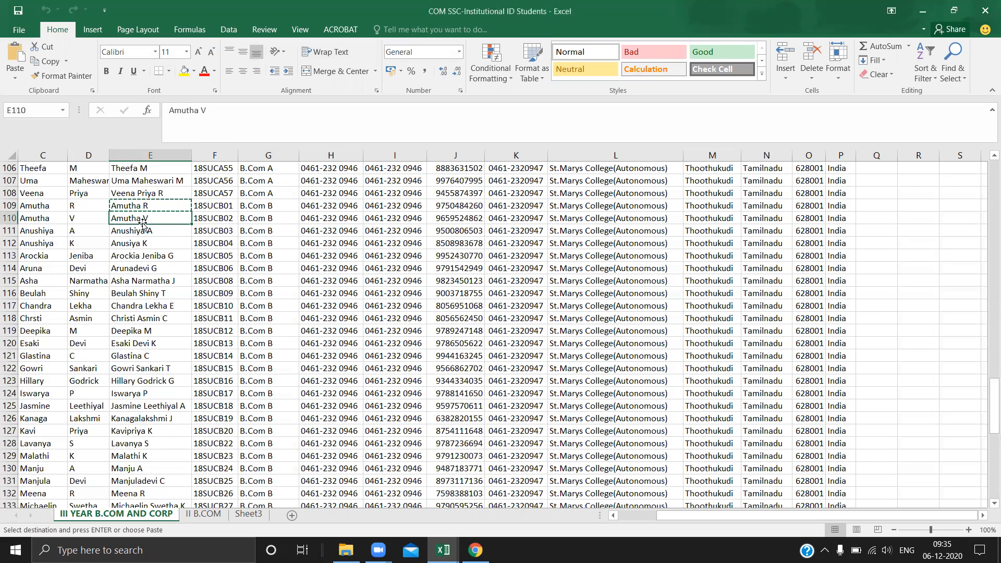
key(ctrl+c)
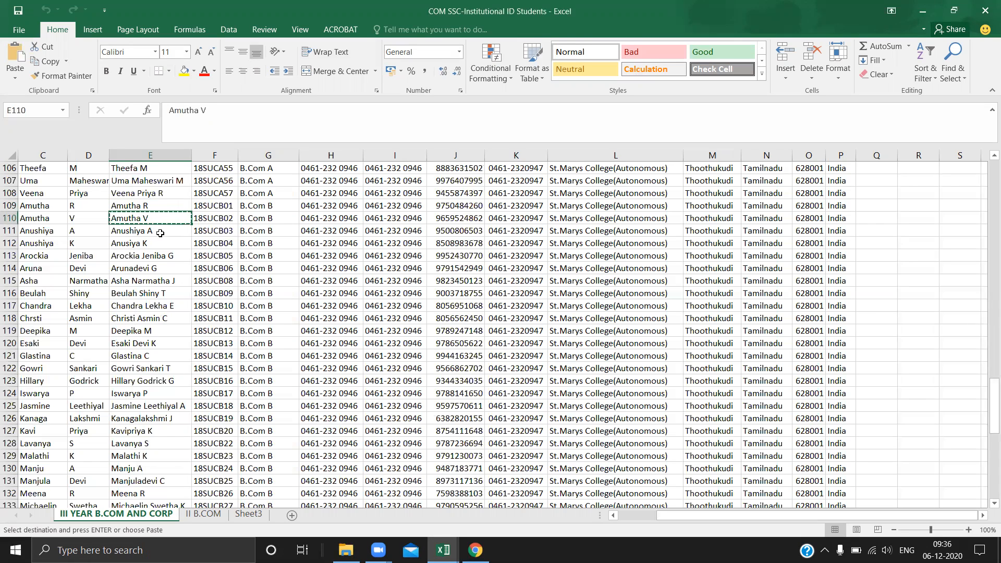
click(162, 232)
click(168, 219)
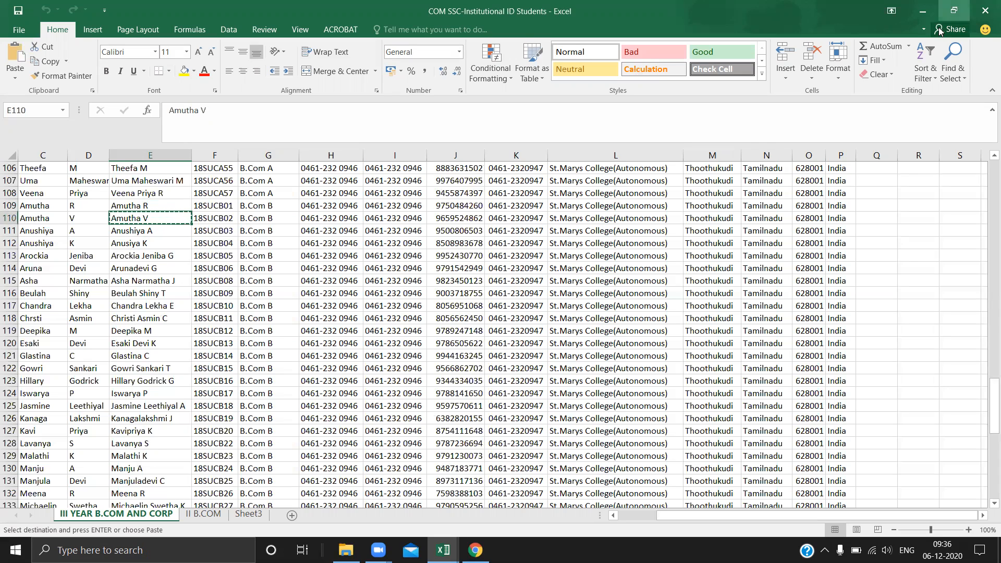
- Go back to Teams, search the students for the name copied from E110 and select the exact match
click(923, 10)
click(387, 230)
key(ctrl+v)
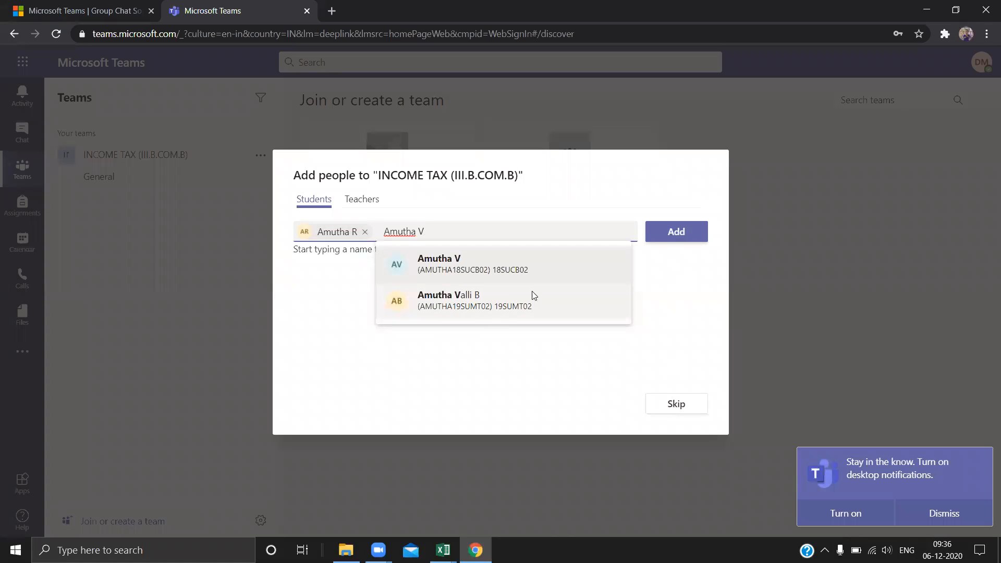
click(467, 269)
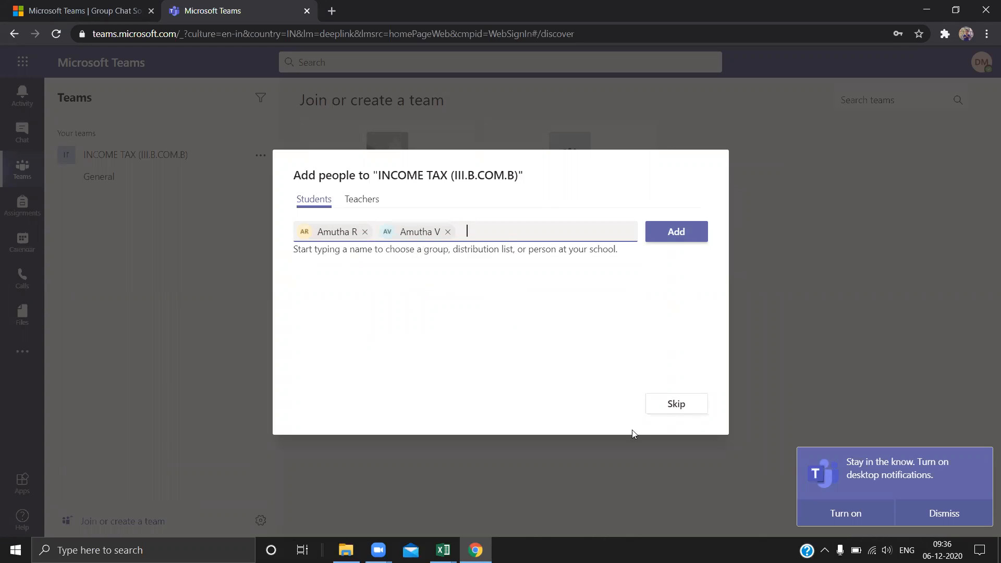
- Switch to the COM SSC-Institutional ID Students workbook and copy the display name in cell E112
click(443, 550)
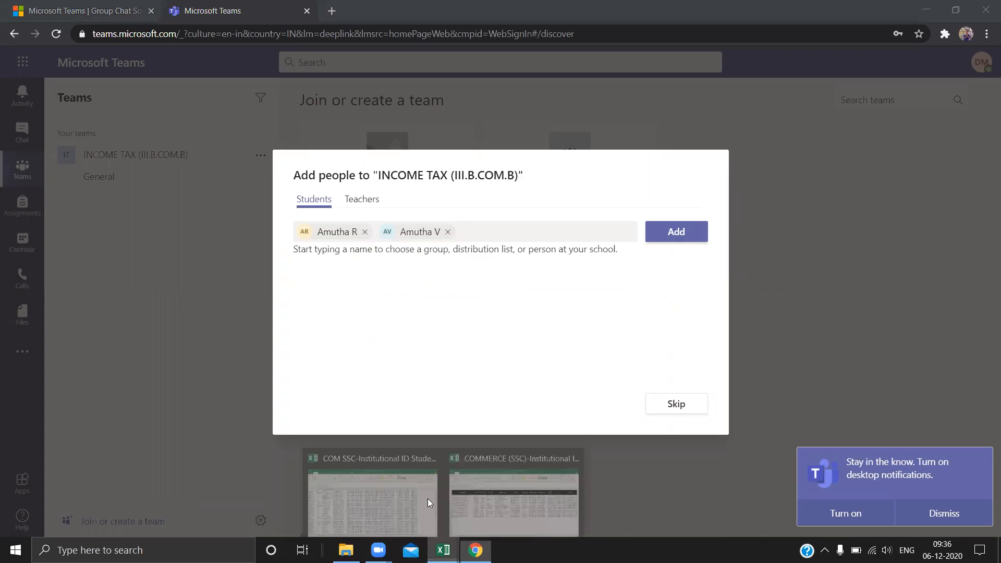
click(399, 502)
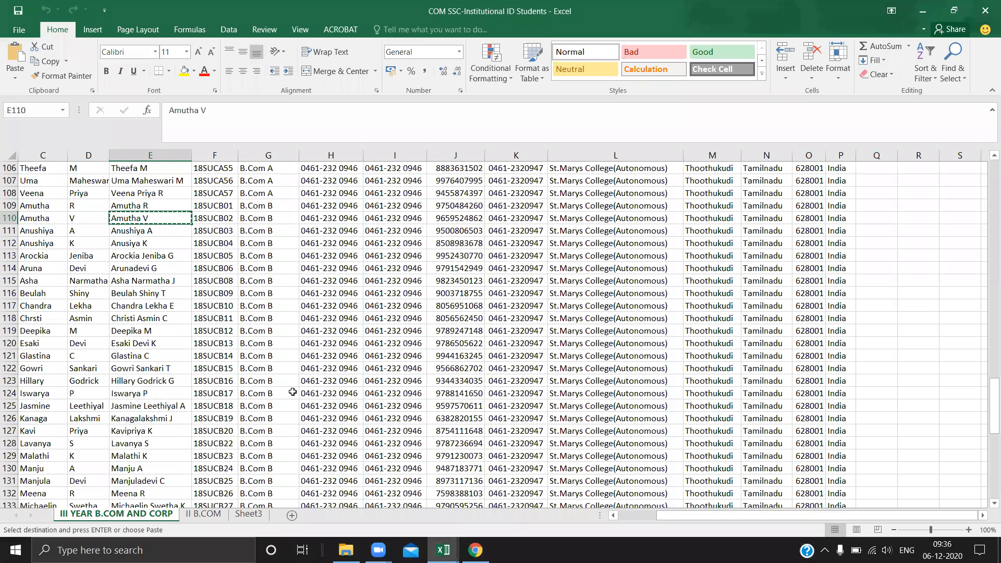
click(159, 241)
key(ctrl+c)
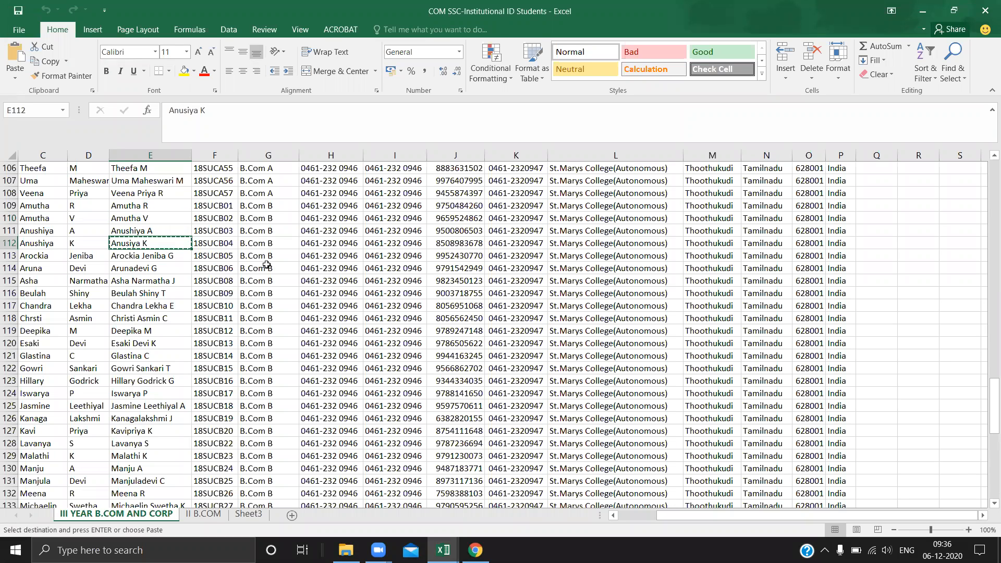
- Back in Teams, select the student matching the name copied from E112, then add all selected students to the team and close the dialog
click(922, 11)
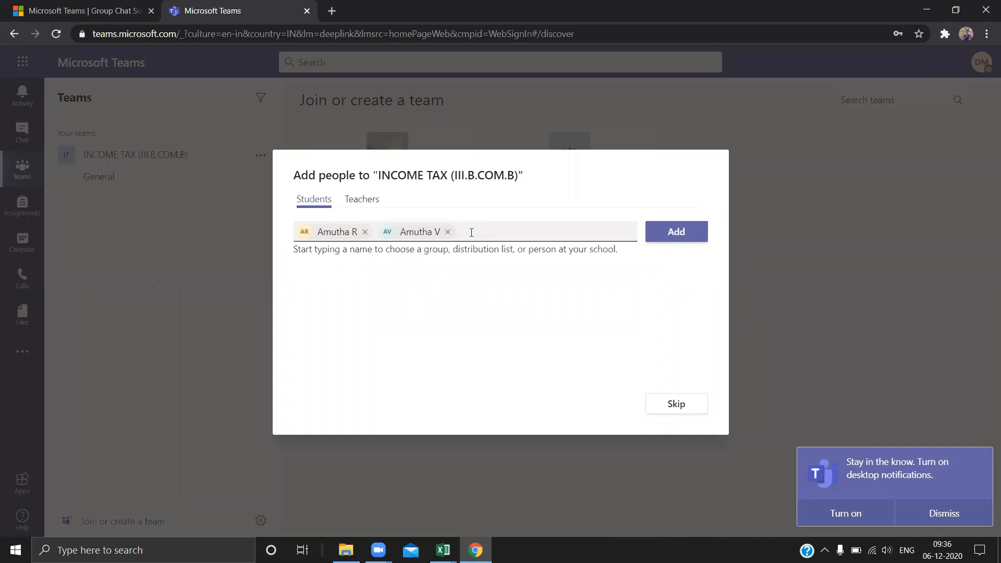
click(472, 232)
key(ctrl+v)
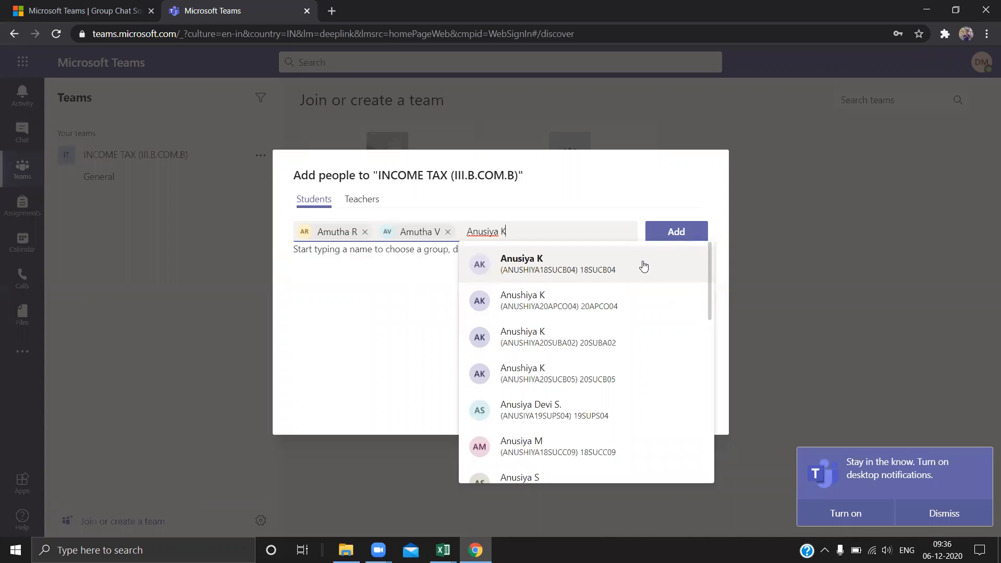
click(562, 269)
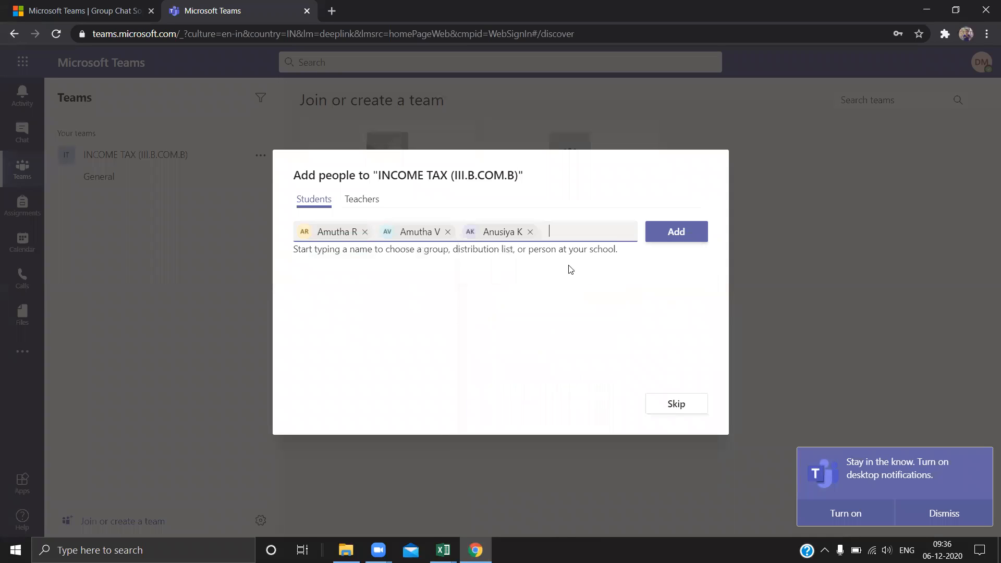
click(676, 233)
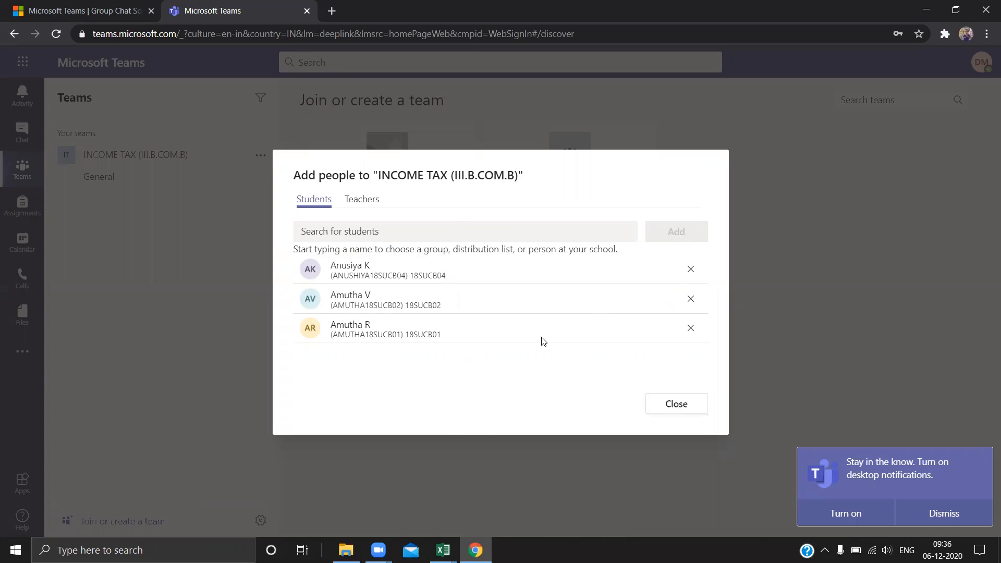
click(675, 411)
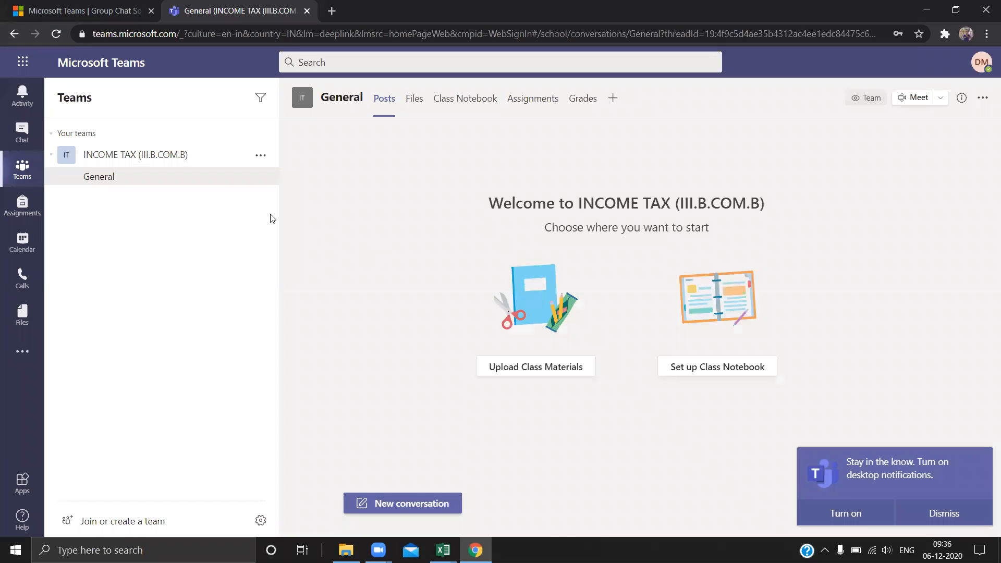
- Open the management page of the INCOME TAX (III.B.COM.B) team and expand its members and guests list
click(205, 159)
click(261, 157)
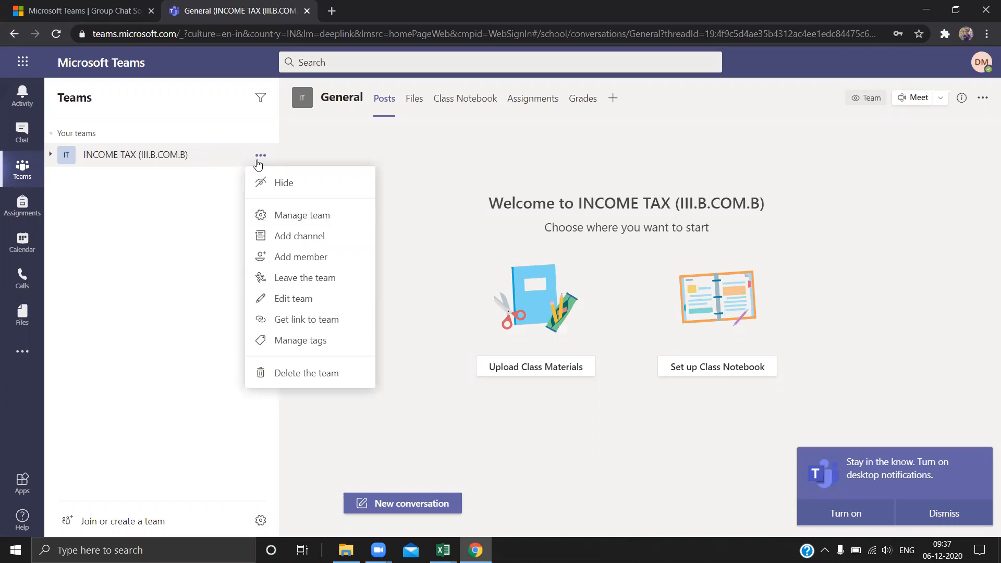
click(297, 220)
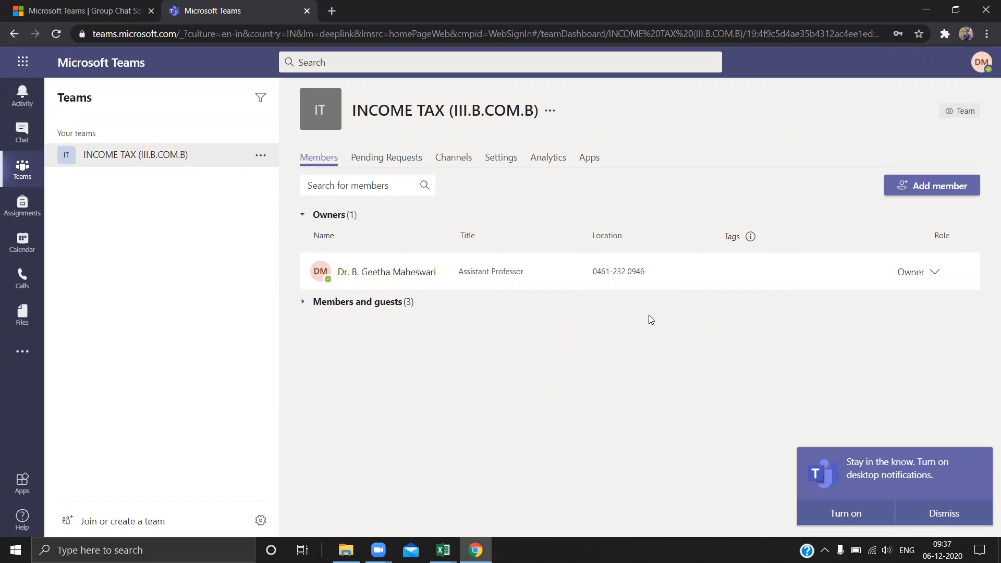
click(348, 306)
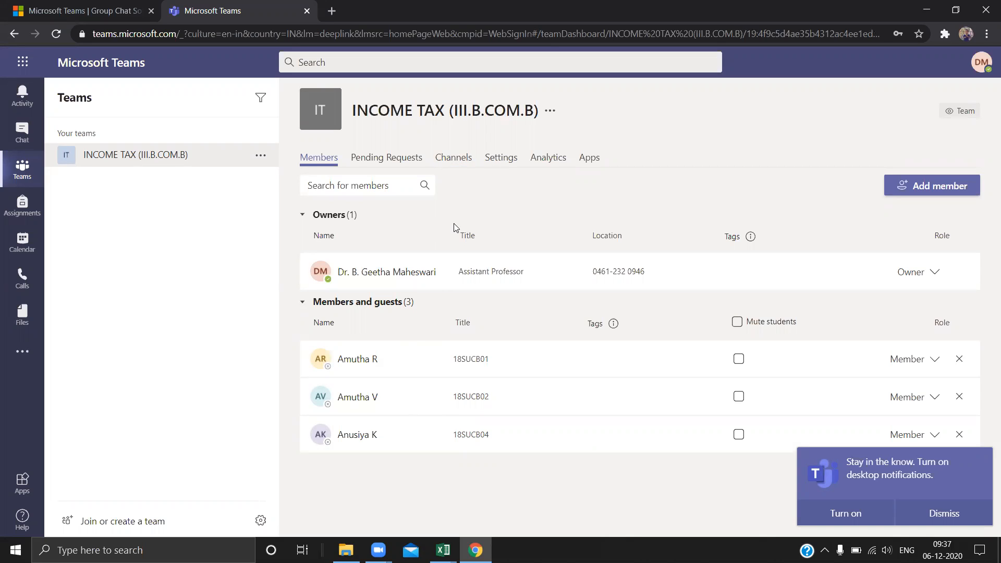
- Start adding members to the team, search the students for AS and add the first suggested student
click(930, 187)
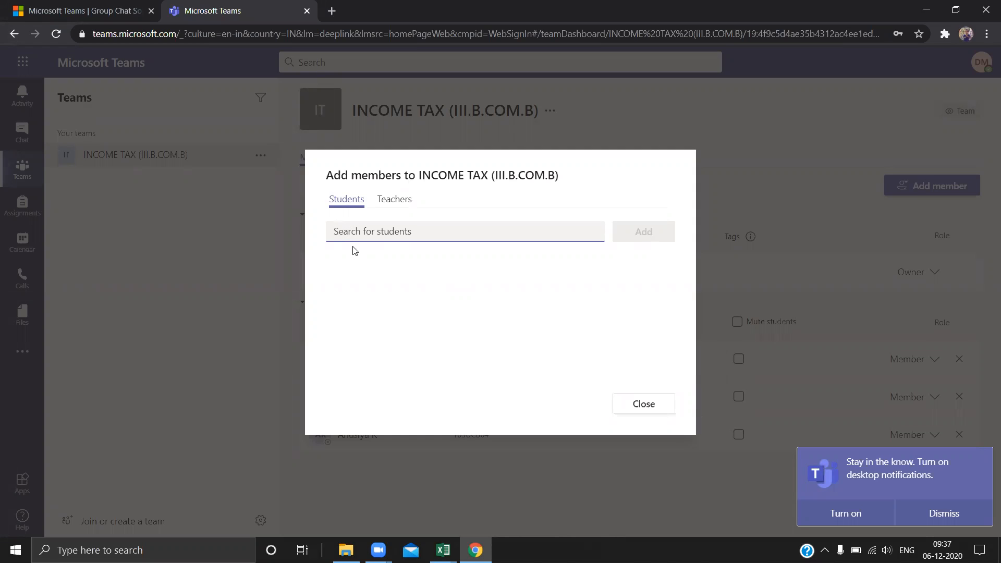
text(AS)
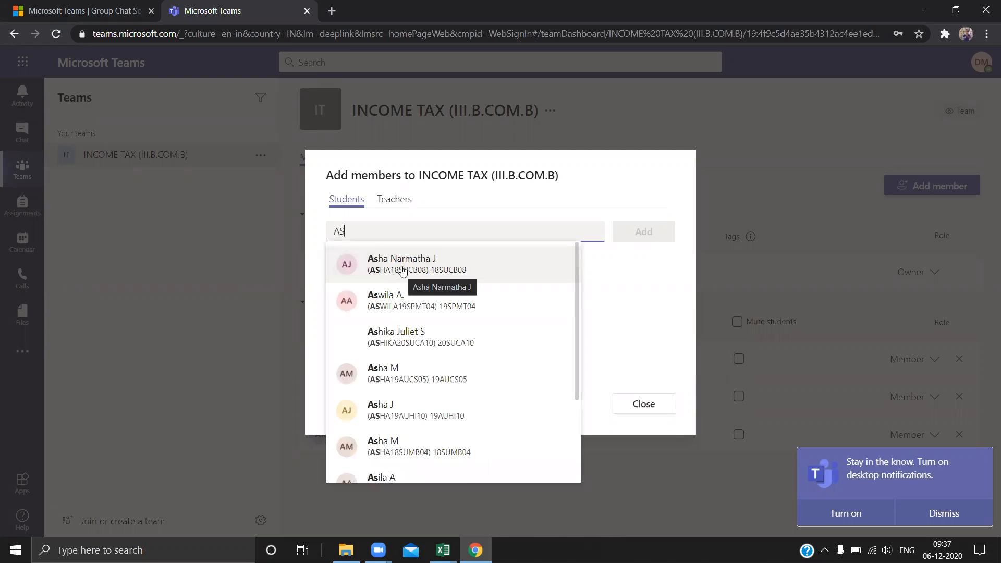
click(399, 271)
click(640, 232)
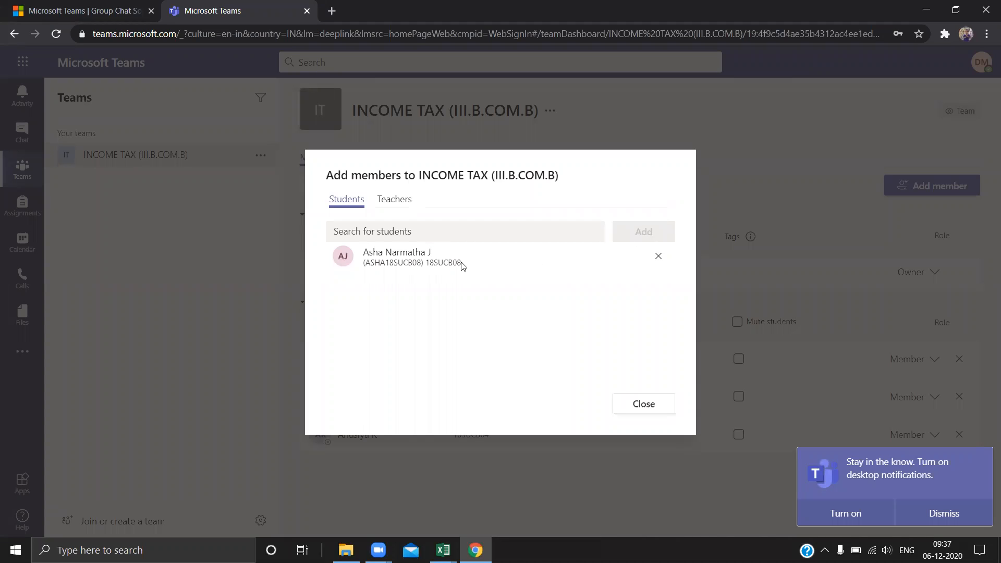
- Switch to adding teachers and copy the first name in cell C9 on Sheet1 of the COMMERCE (SSC)-Institutional ID Staffs workbook
click(408, 205)
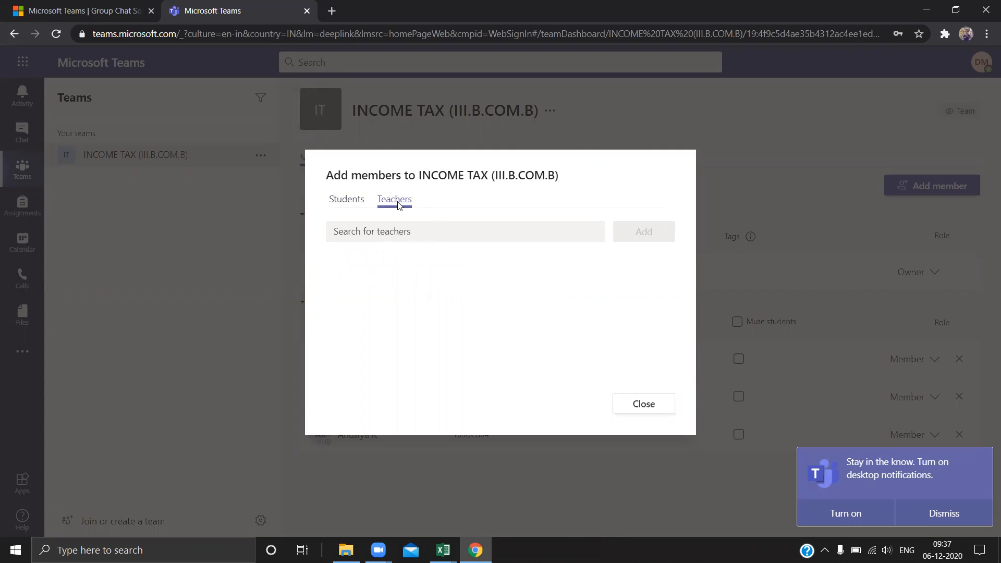
click(349, 239)
click(443, 551)
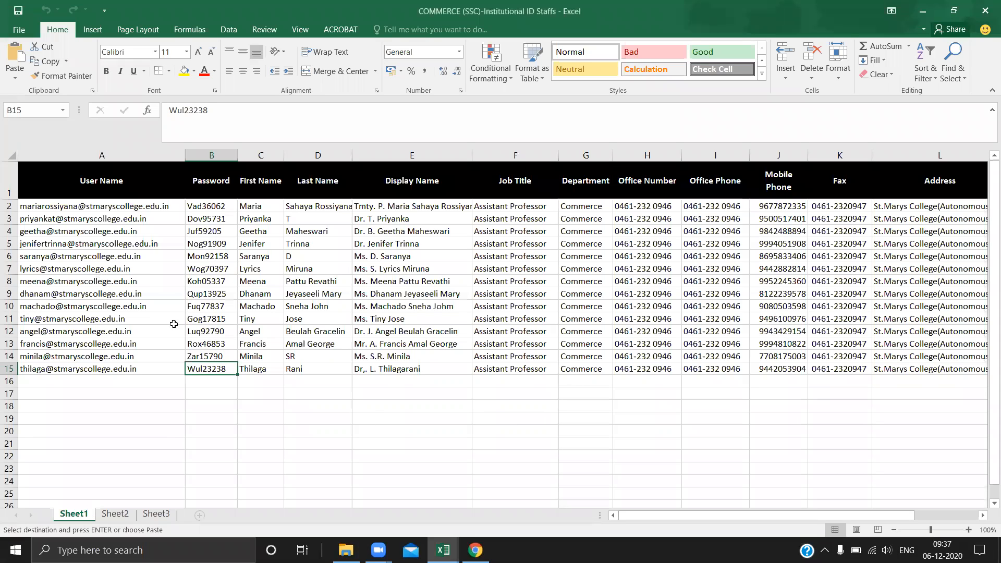
click(259, 295)
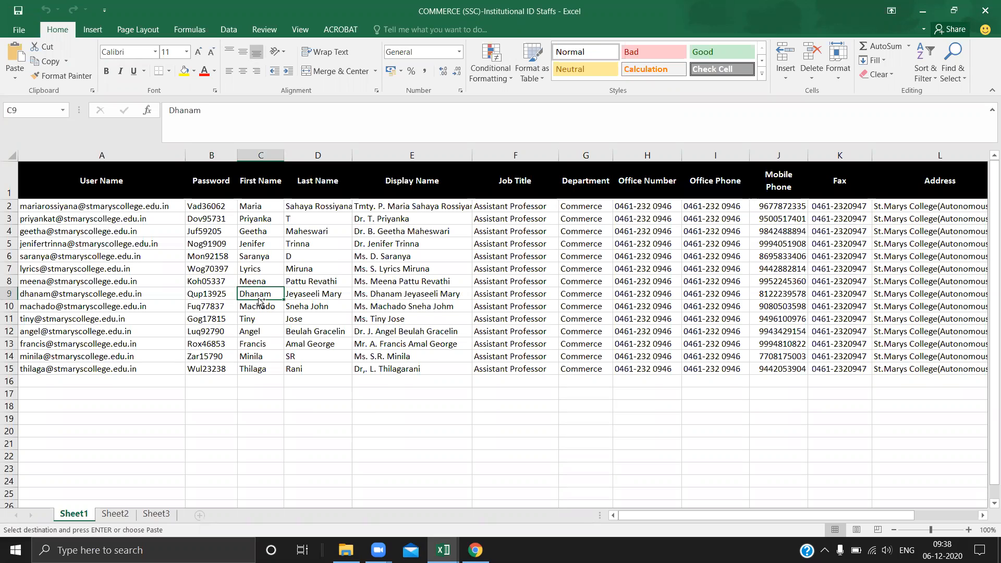
key(ctrl+c)
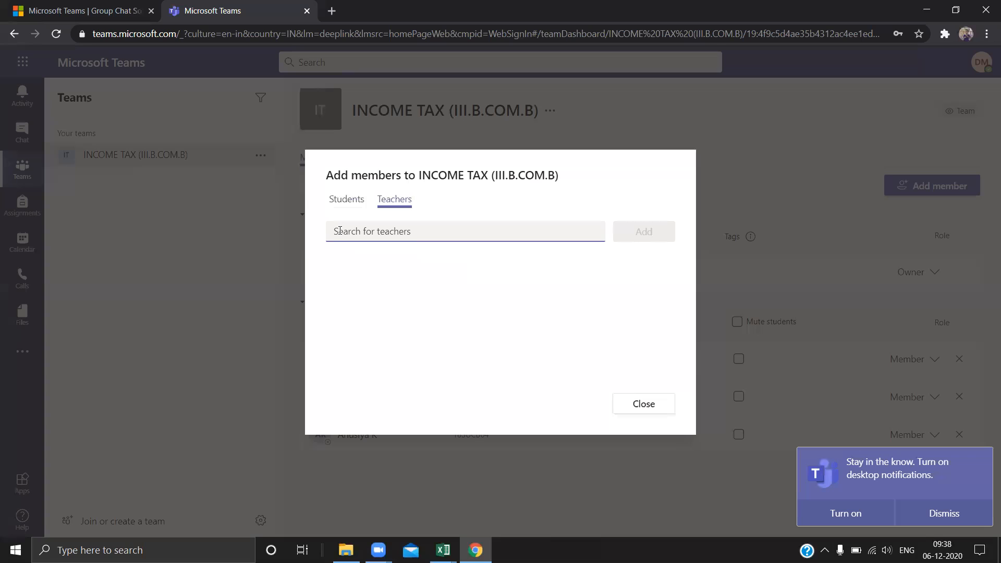
- Return to Teams and try to find the teacher among the suggestions for D and DH
text(DA)
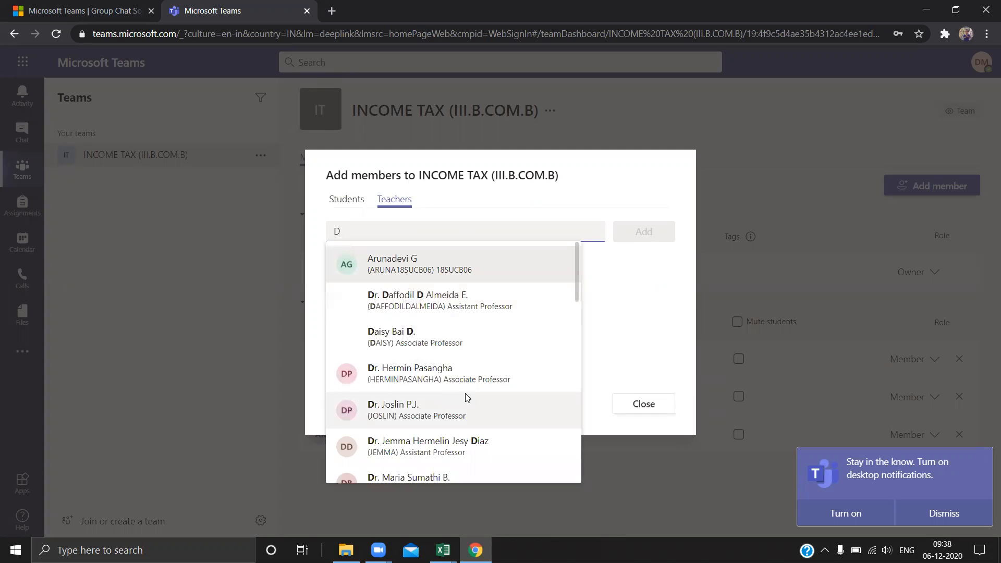
scroll(465, 398, down, 3)
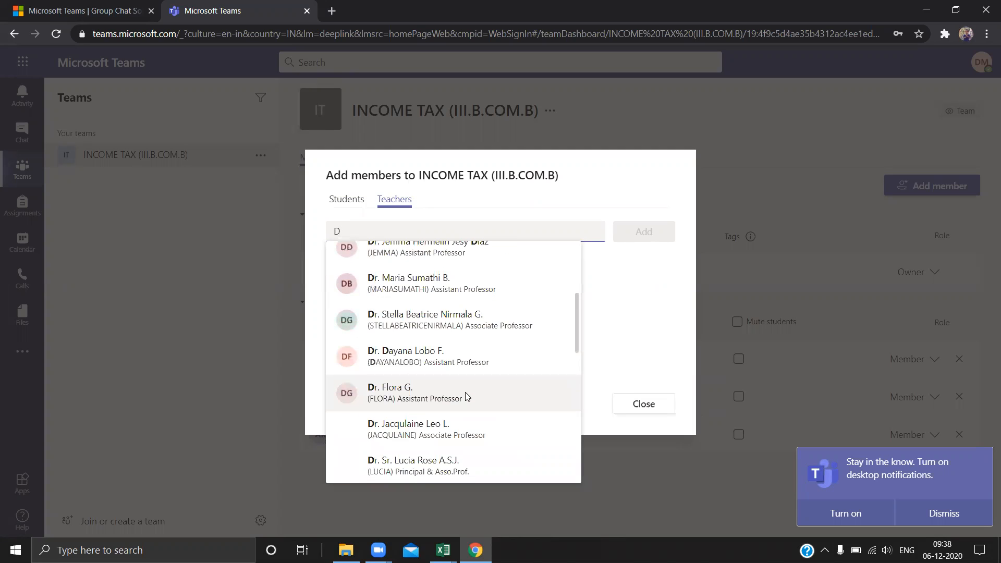
scroll(466, 396, down, 1)
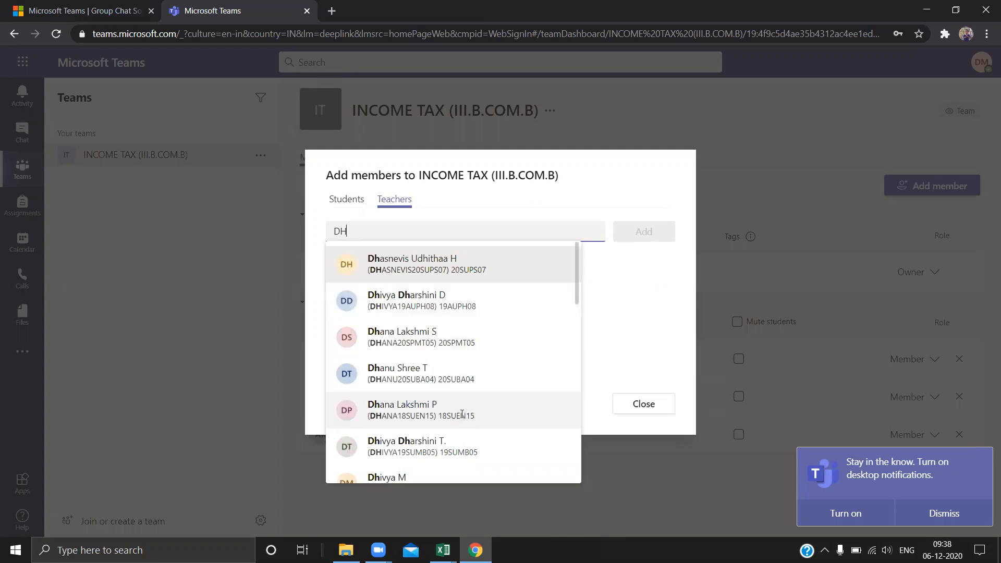
scroll(462, 417, down, 2)
scroll(459, 413, down, 3)
scroll(458, 422, down, 3)
scroll(459, 421, up, 4)
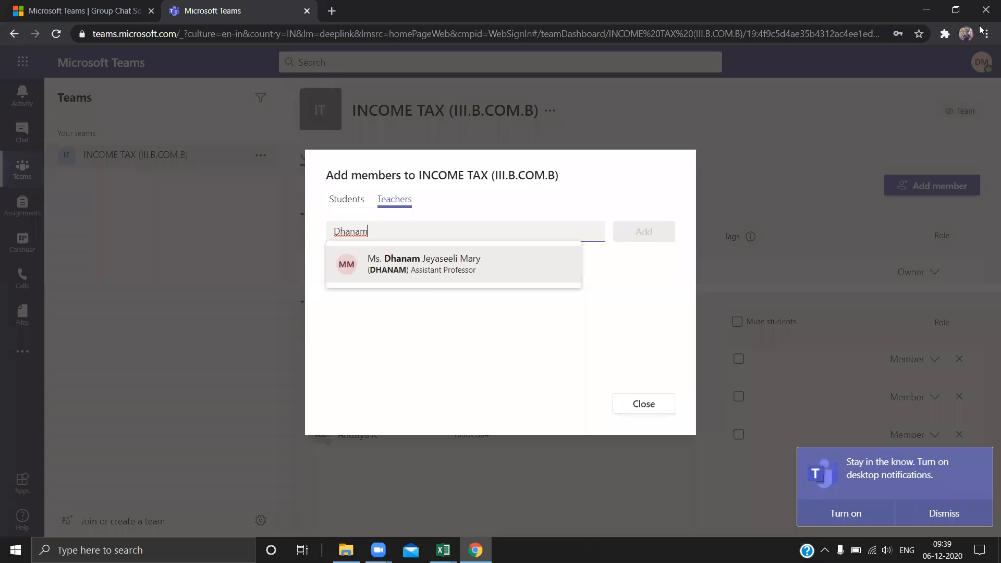
- Search the teachers for the first name copied from C9, add the matching assistant professor to the team and close the dialog
click(428, 277)
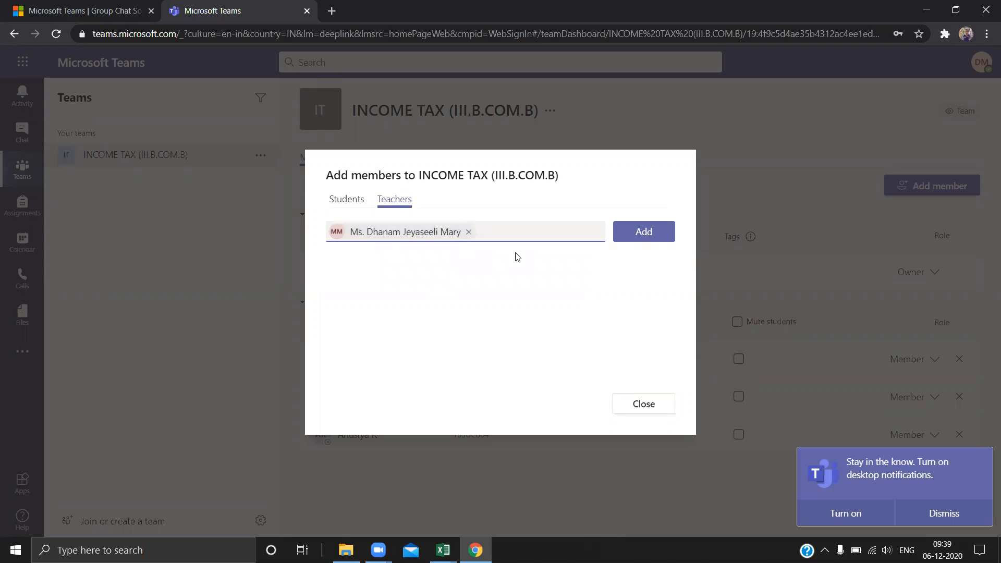
click(638, 240)
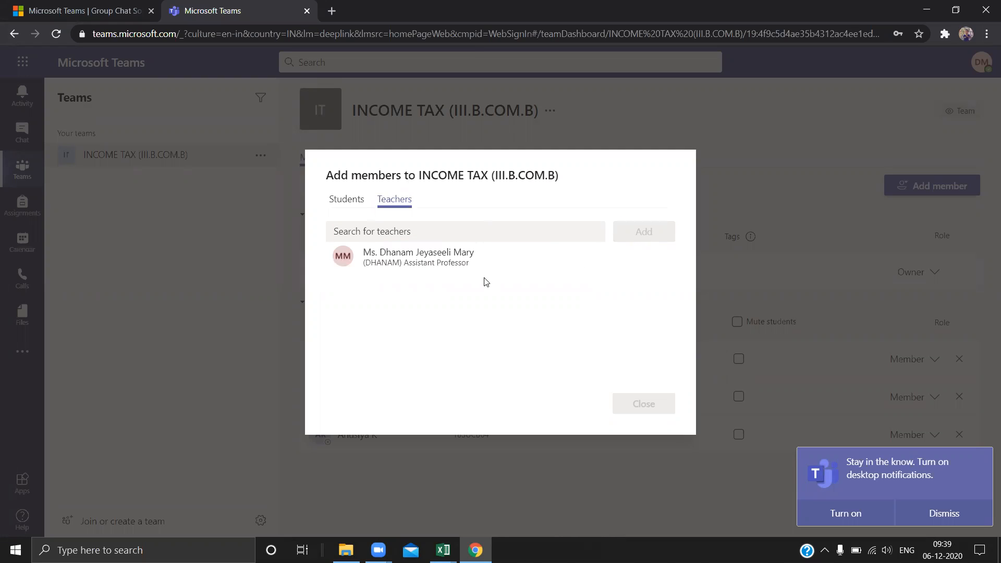
click(643, 404)
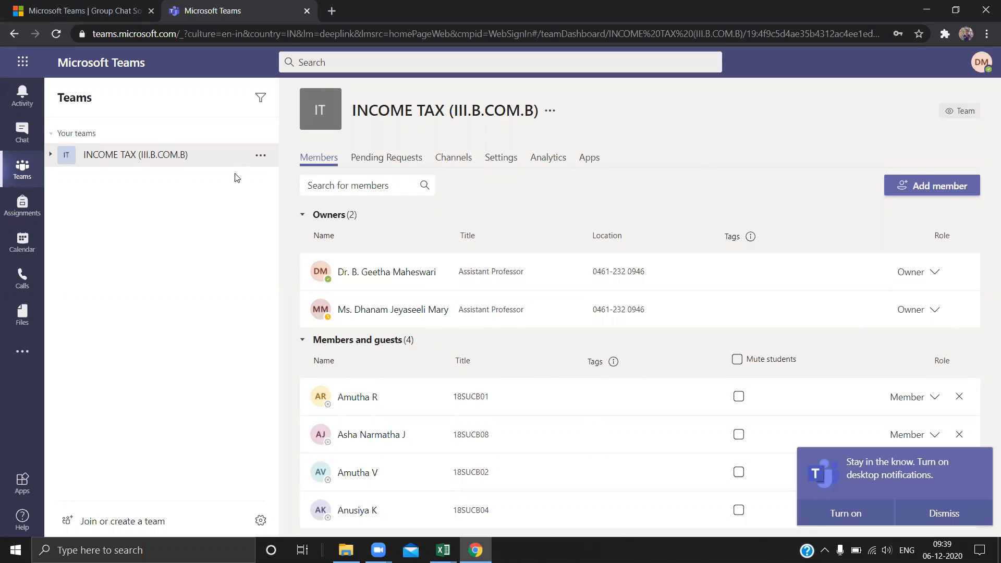
click(262, 157)
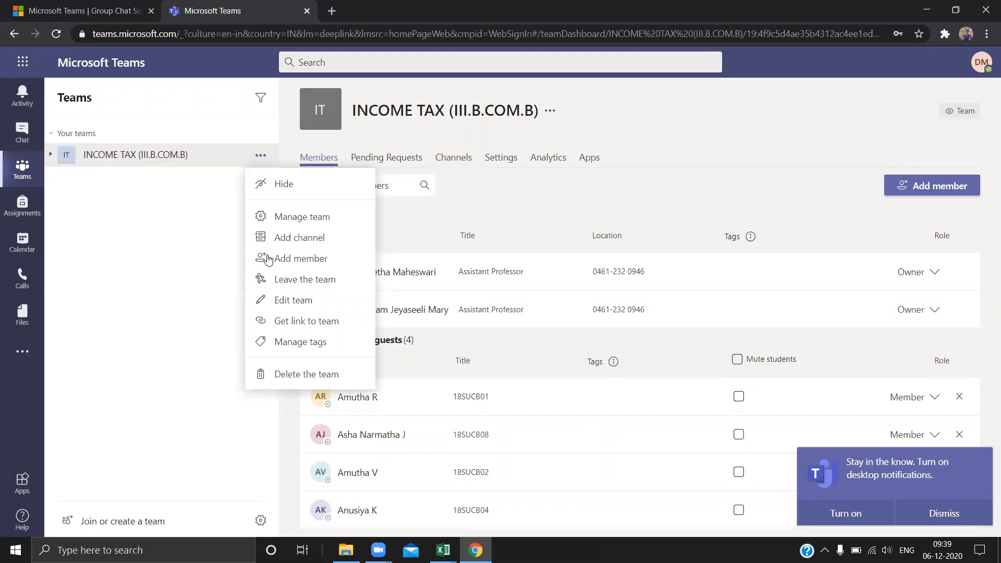
click(147, 255)
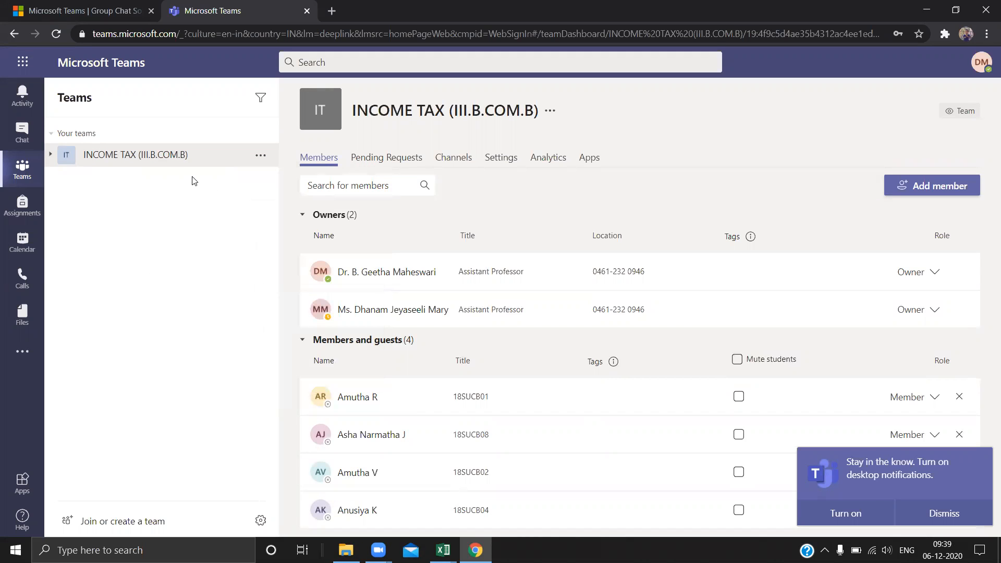
- Create a second Class team named INDUSTRIAL LAW
click(102, 523)
click(398, 261)
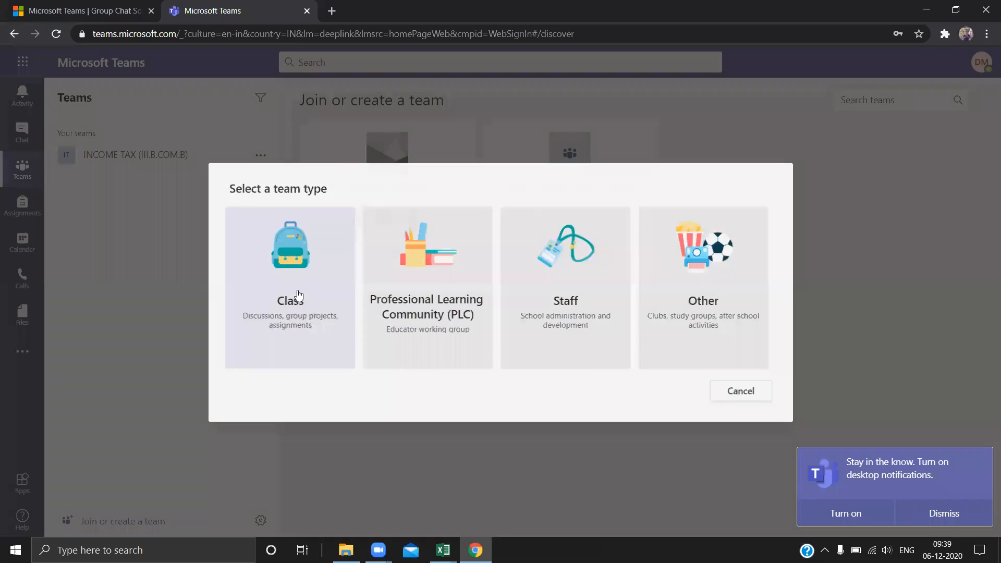
click(298, 296)
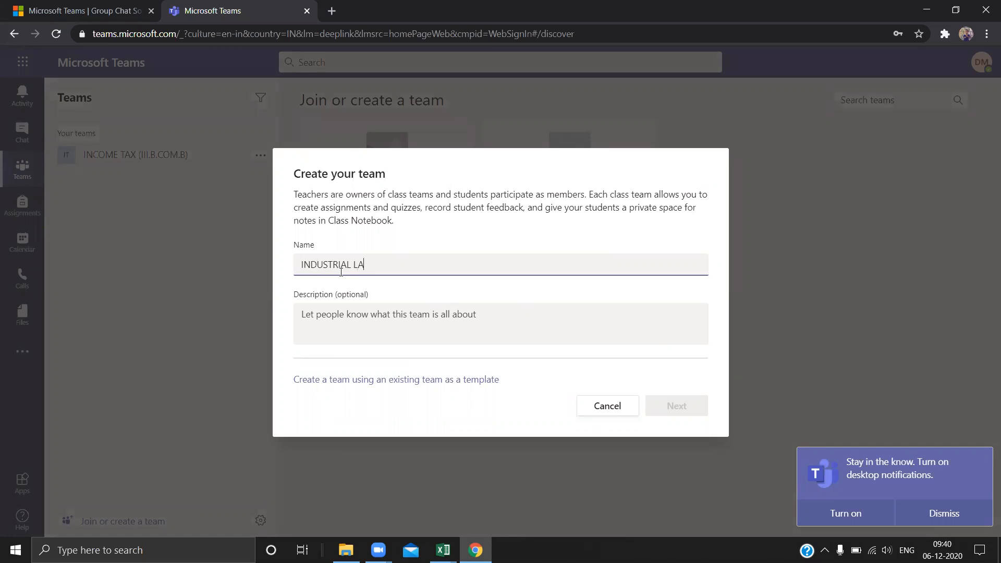
click(697, 415)
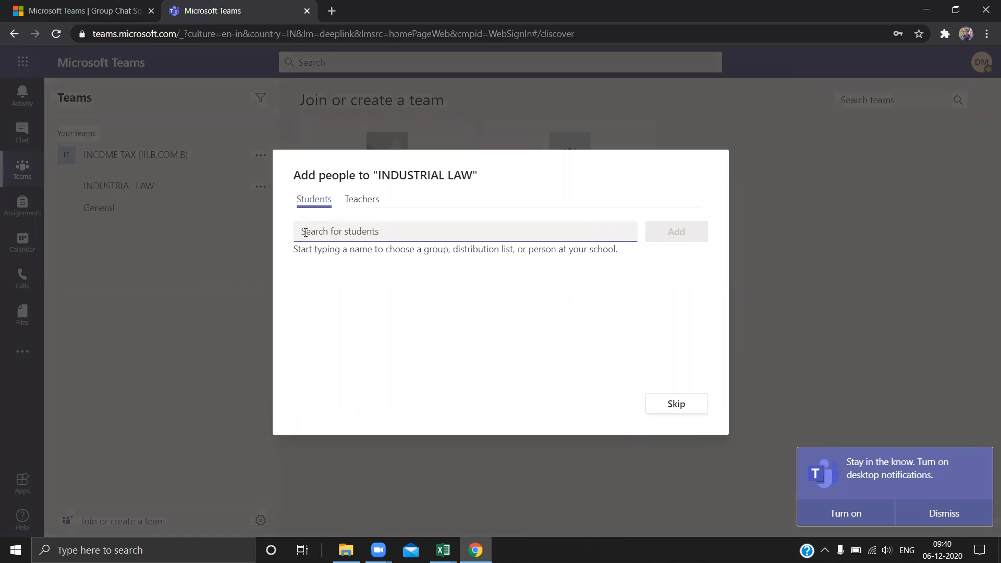
- Add the first four students suggested for A to the INDUSTRIAL LAW team
text(A)
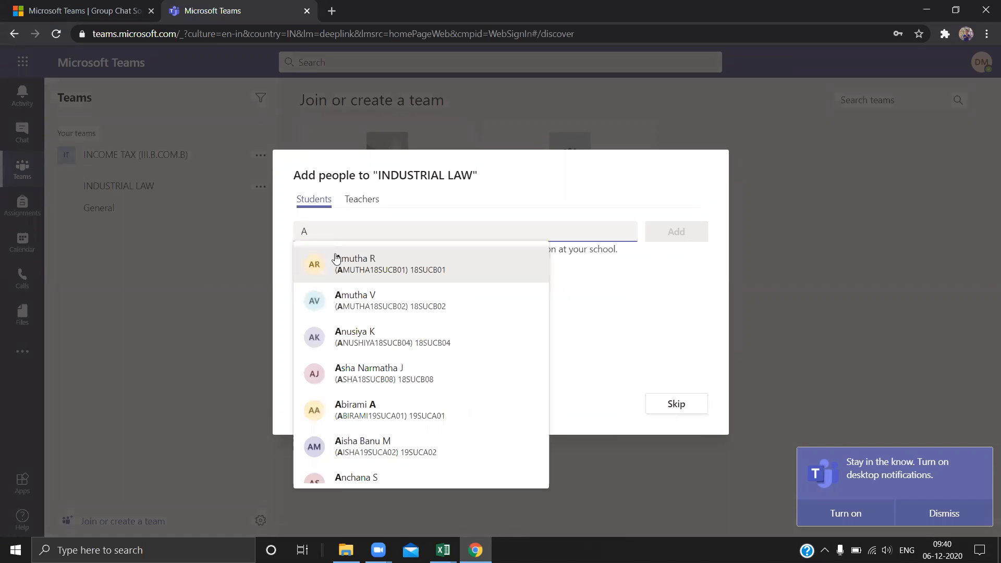
click(364, 268)
text(A)
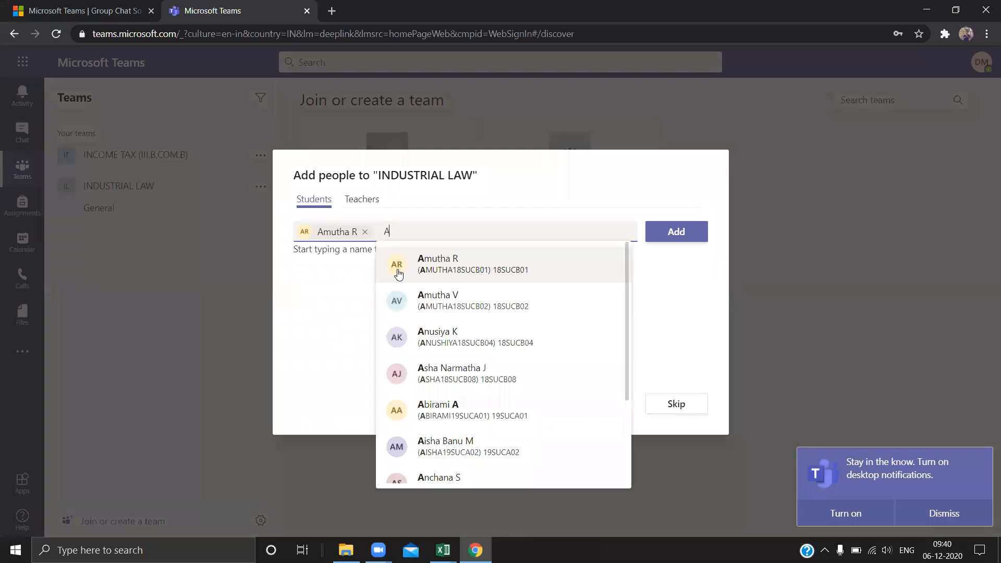
click(407, 295)
text(A)
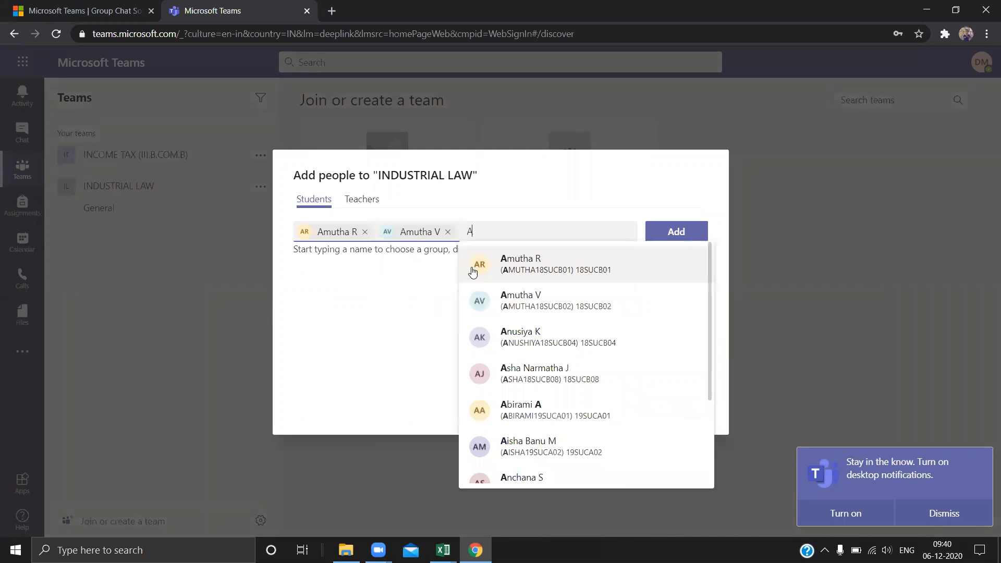
click(522, 338)
text(A)
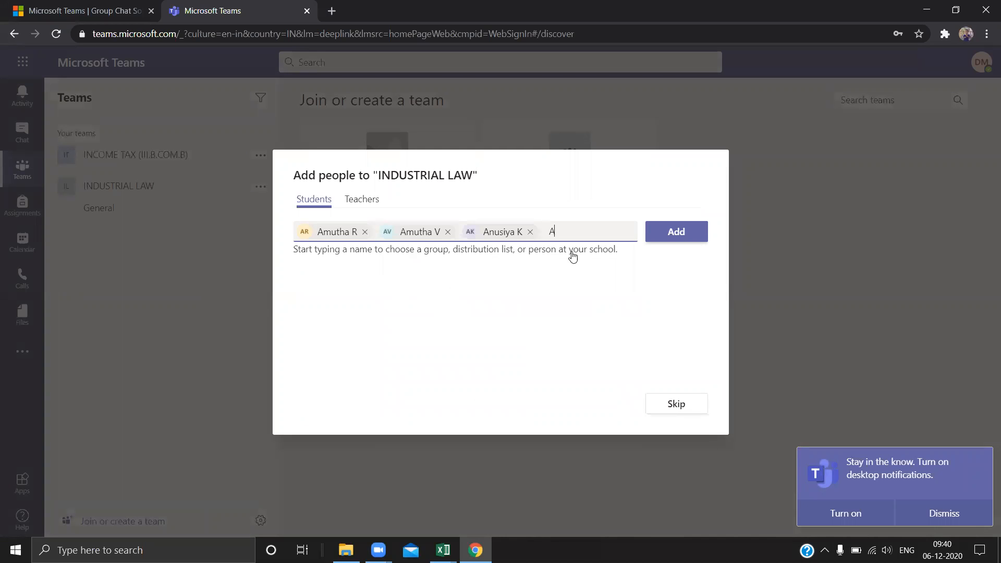
click(617, 373)
click(677, 252)
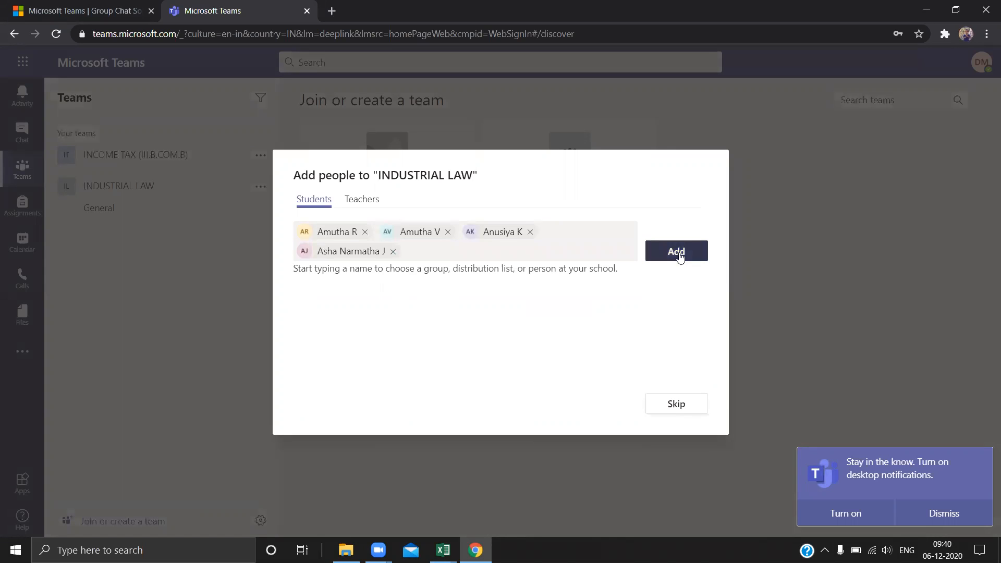
- Switch to adding teachers for INDUSTRIAL LAW and look through the suggestions for M and MI for an assistant professor
click(376, 203)
click(324, 236)
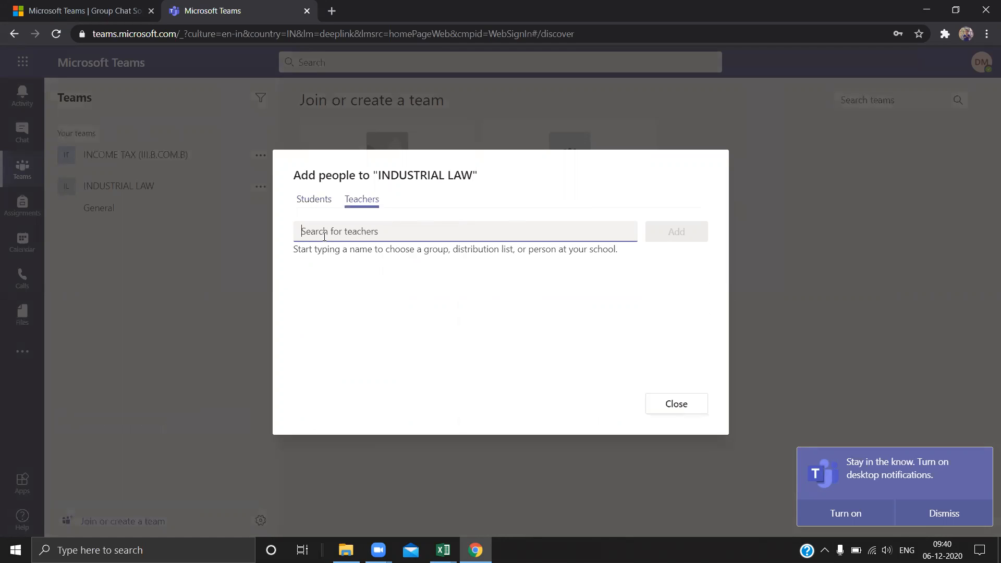
text(M)
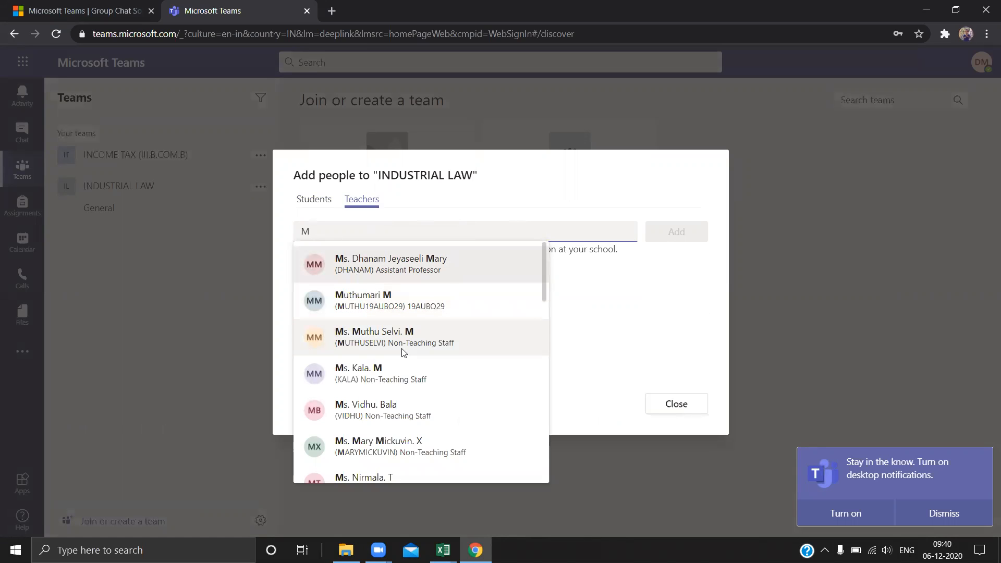
text(l)
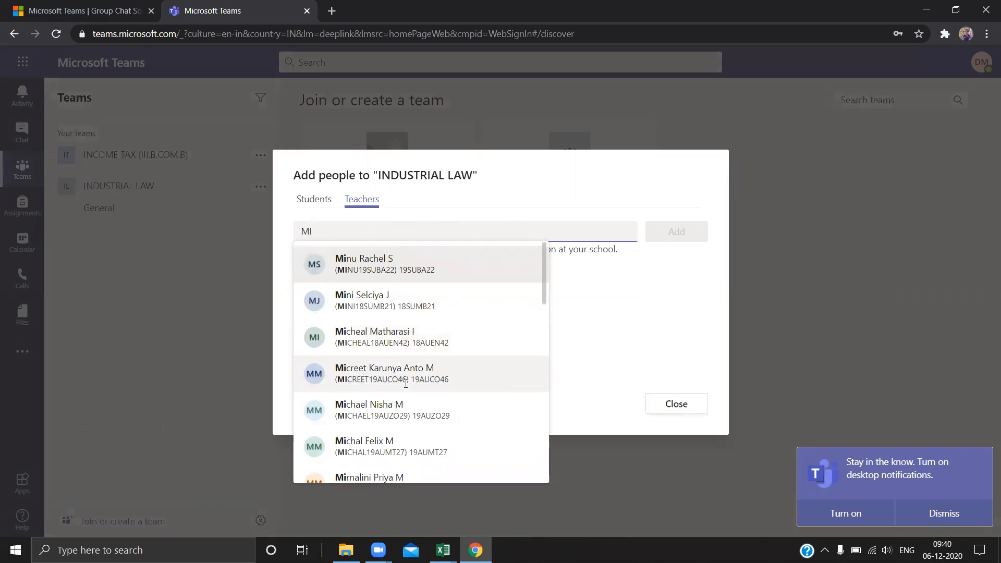
scroll(406, 385, down, 5)
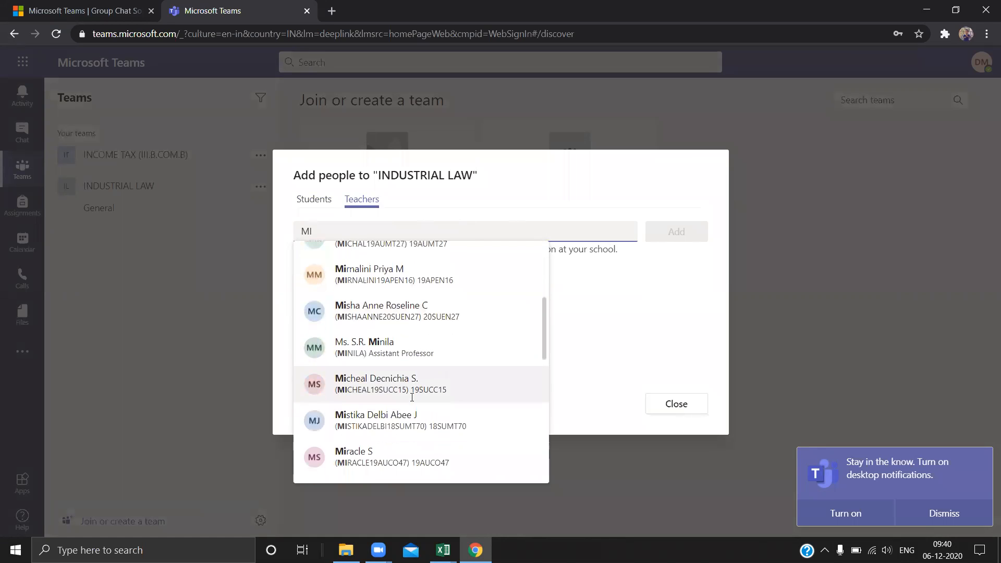
scroll(412, 400, down, 9)
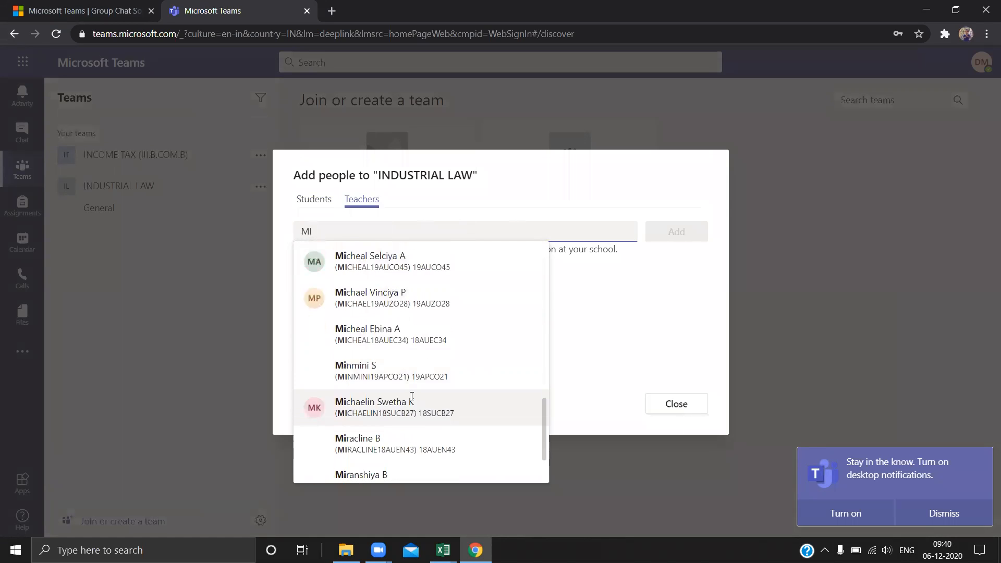
scroll(413, 399, down, 1)
scroll(412, 396, up, 3)
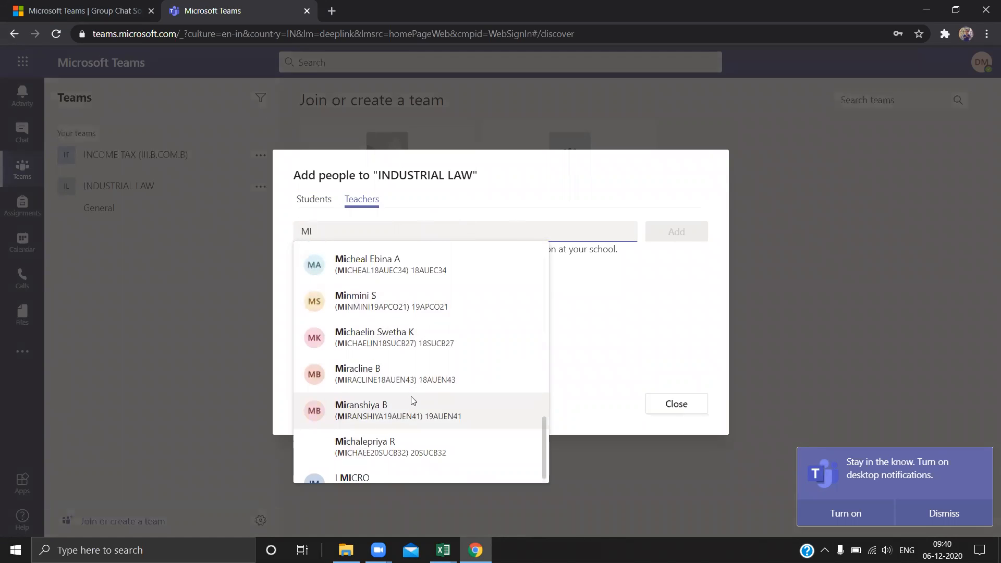
scroll(413, 401, up, 2)
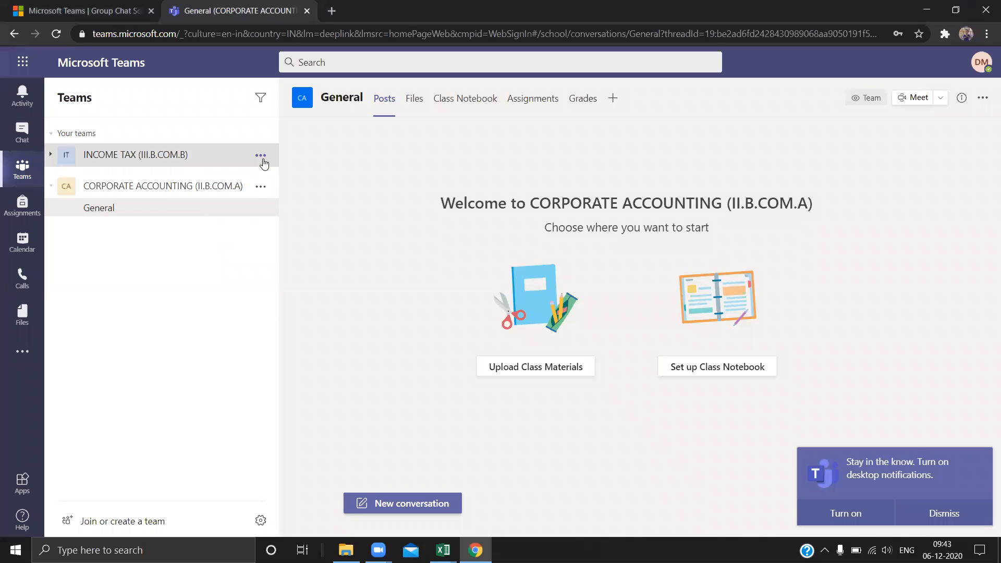
- Open the management page of the INCOME TAX (III.B.COM.B) team and start uploading a custom class avatar
click(262, 161)
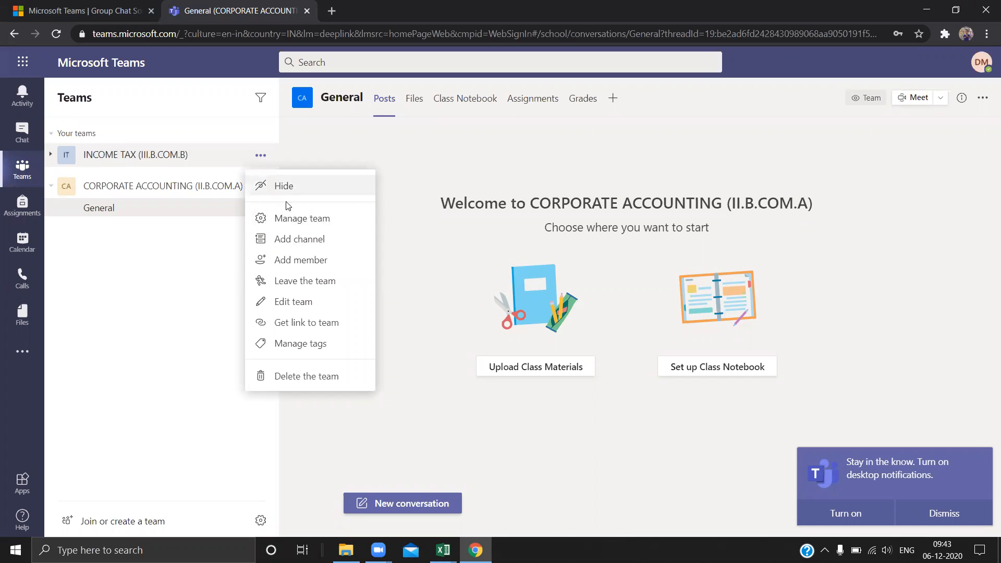
click(293, 218)
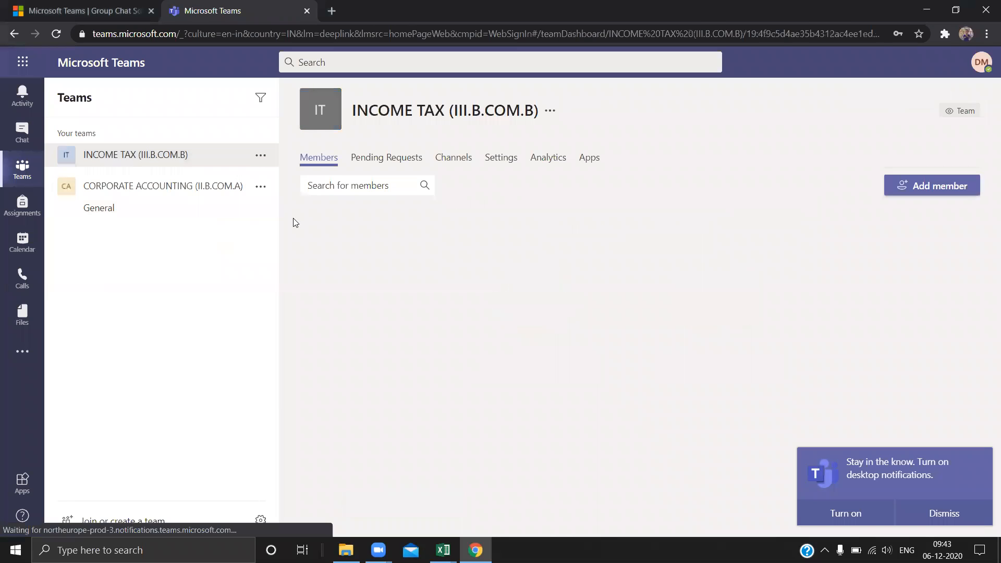
click(331, 121)
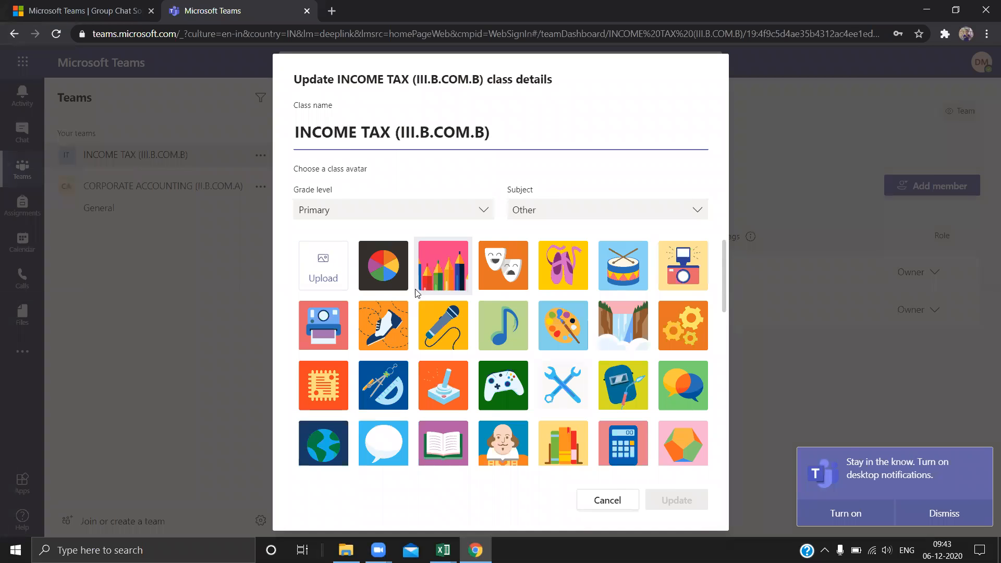
click(328, 277)
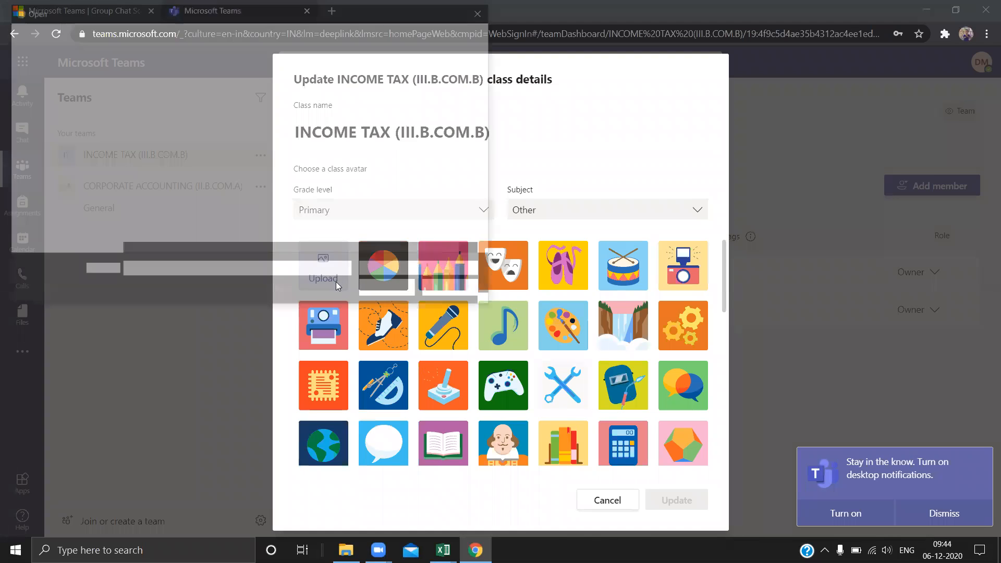
- Browse Local Disk (E:) to the IT subfolder of the images folder in the online teaching folder
scroll(96, 198, down, 2)
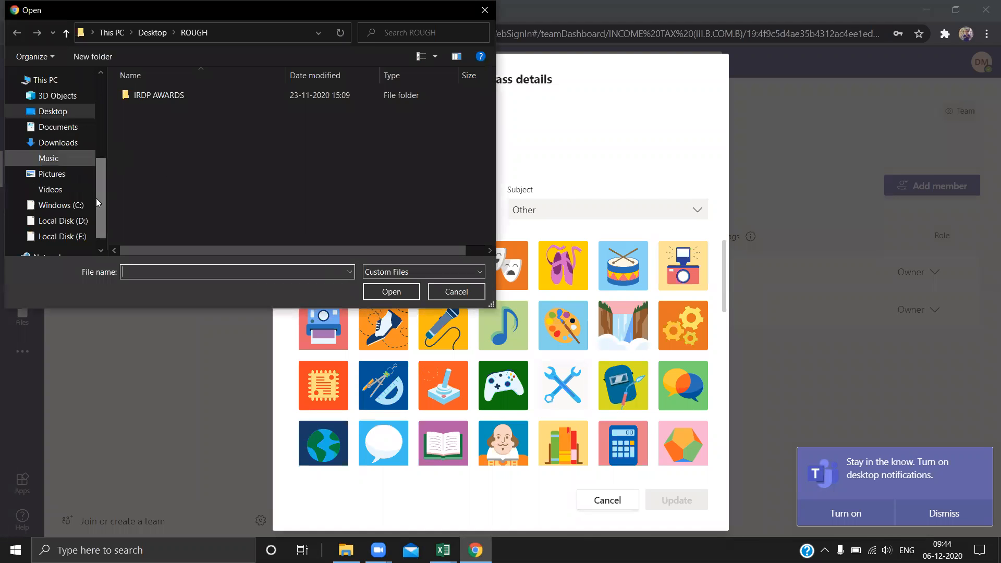
click(78, 236)
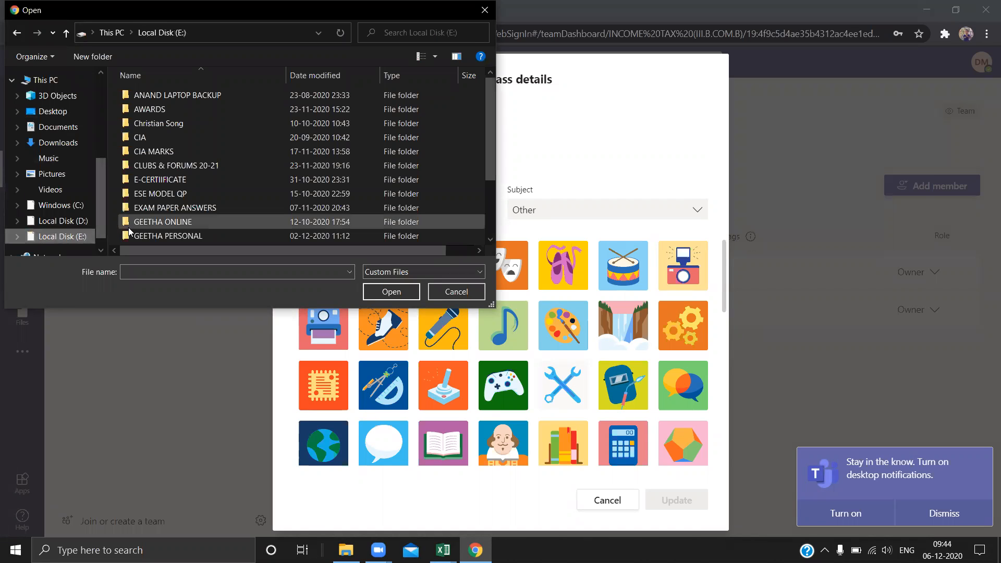
double_click(234, 222)
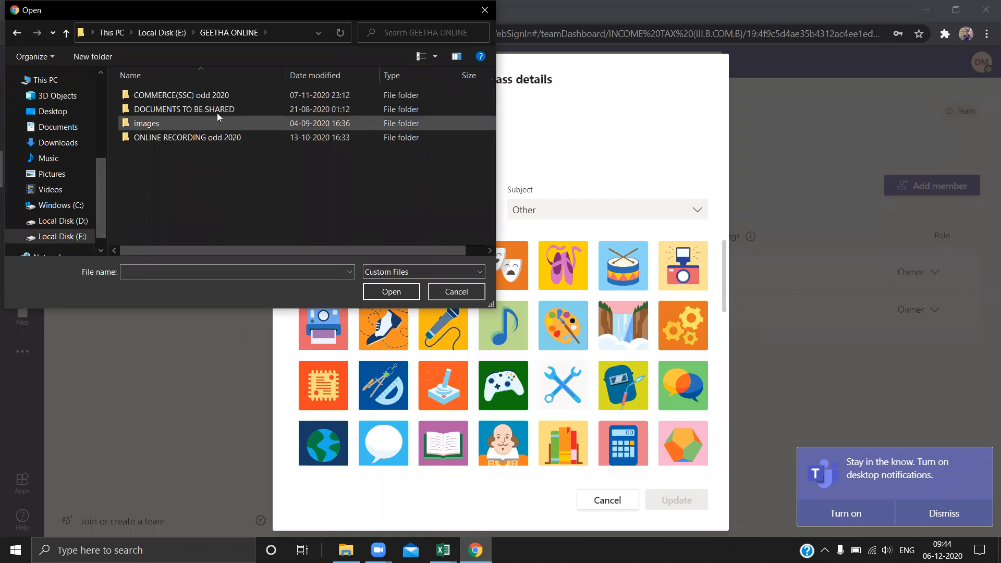
double_click(210, 96)
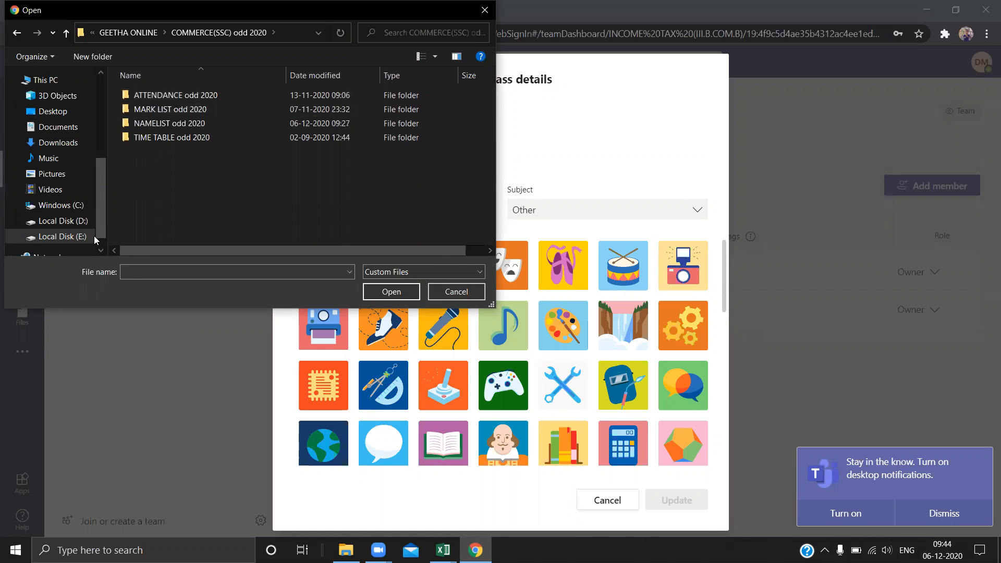
click(149, 34)
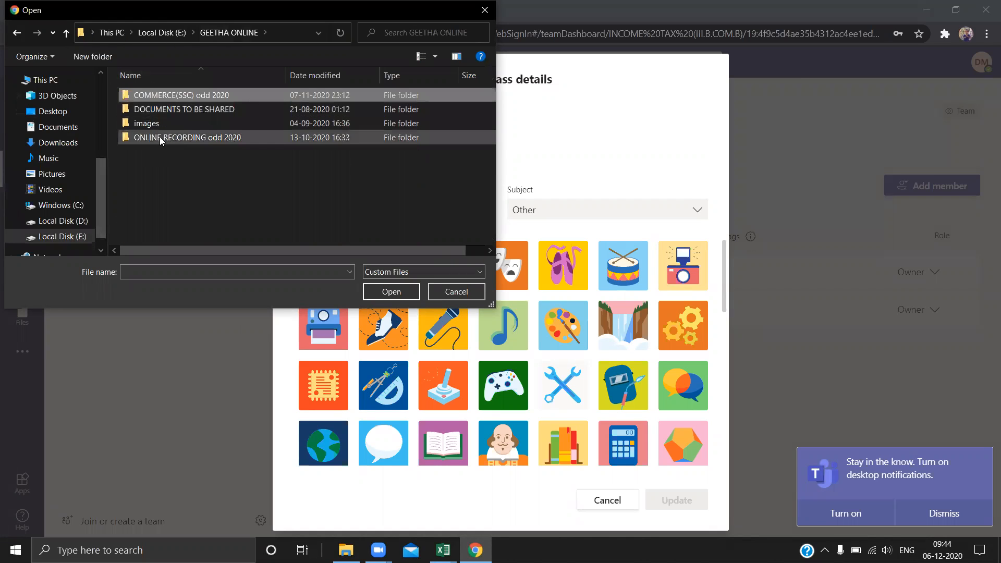
double_click(160, 128)
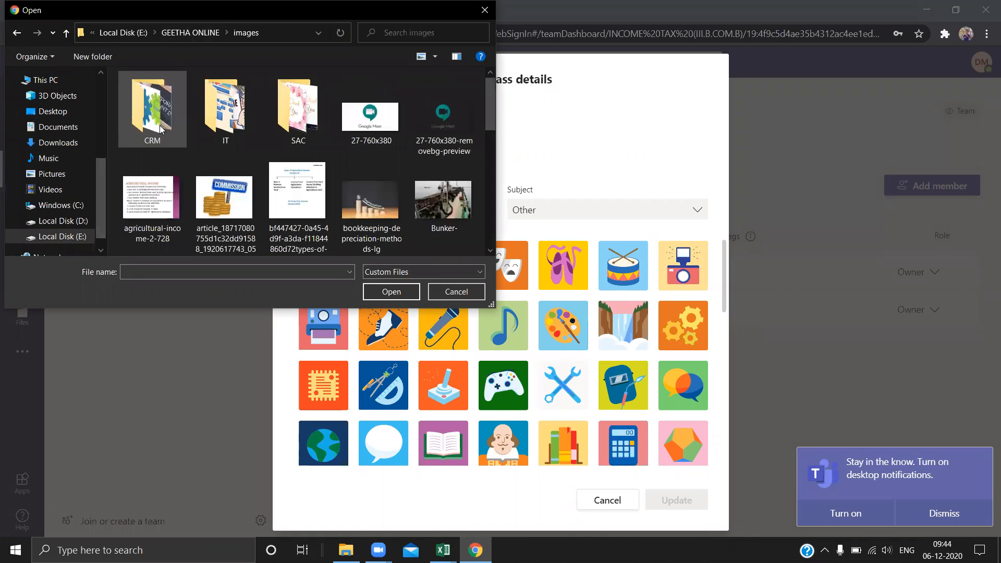
double_click(226, 131)
- Choose the image income-tax-NRI-1200 as the avatar of INCOME TAX (III.B.COM.B) and update the class details
scroll(392, 155, down, 5)
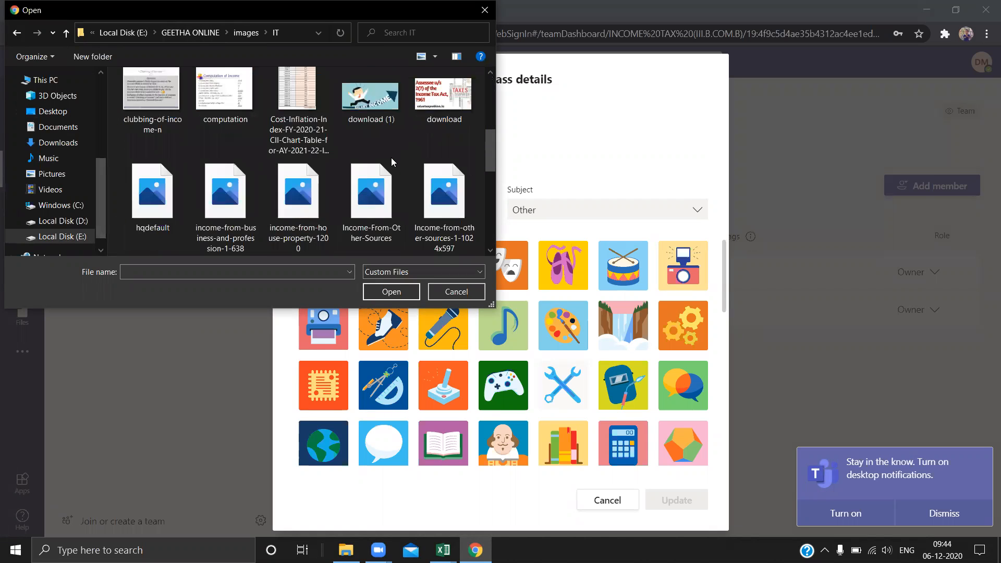
scroll(388, 162, down, 3)
scroll(374, 170, up, 6)
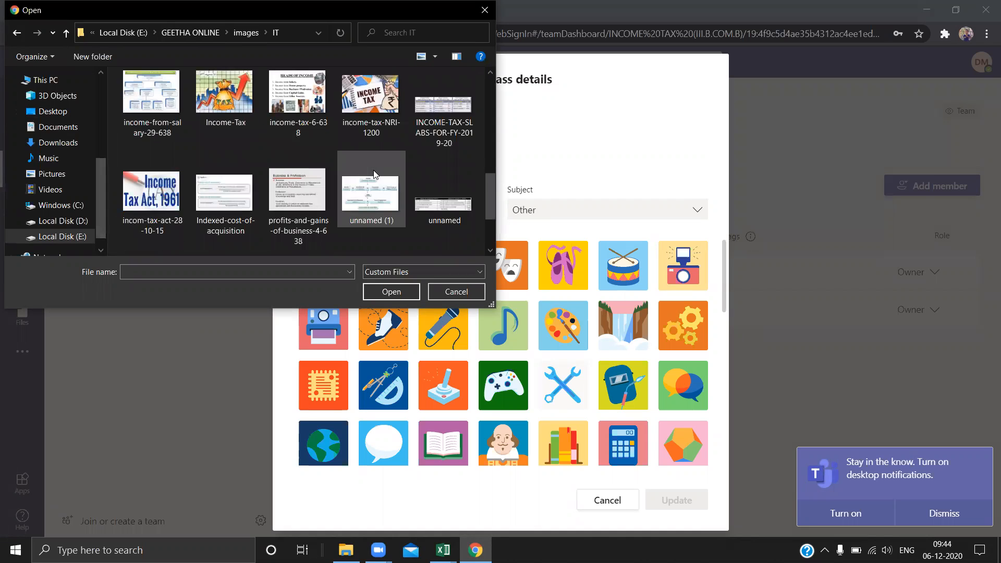
scroll(375, 174, up, 2)
scroll(374, 170, down, 2)
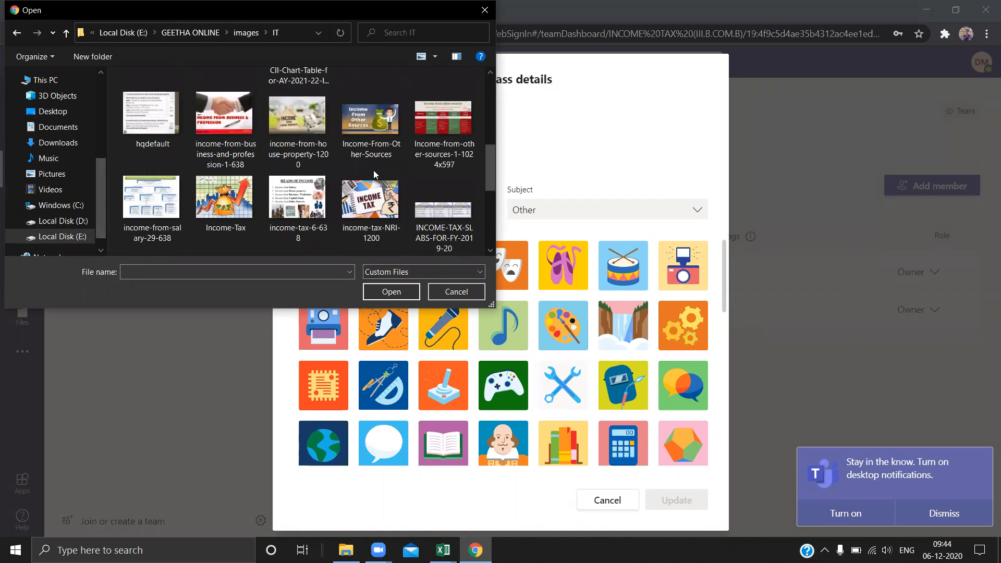
click(375, 211)
click(392, 292)
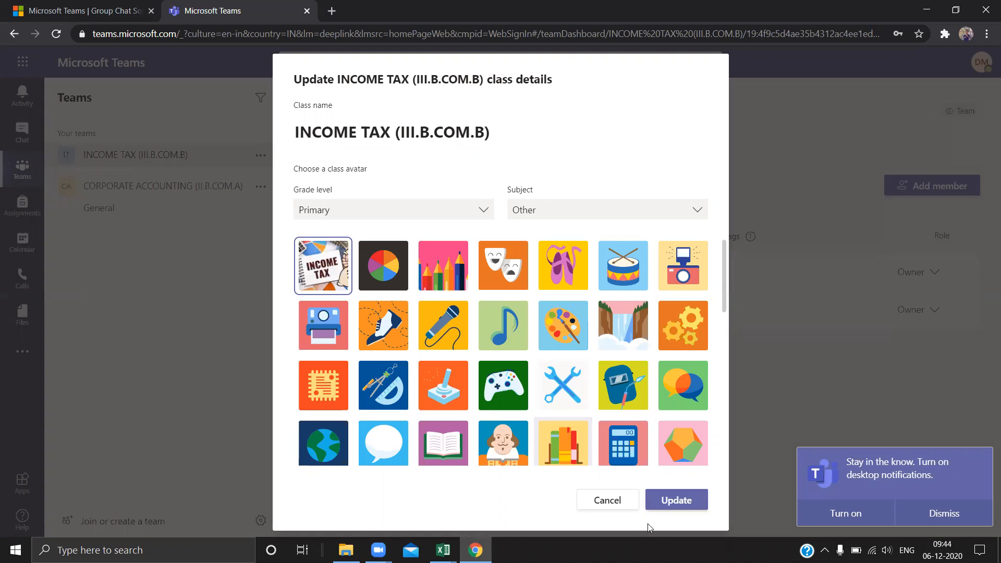
click(677, 501)
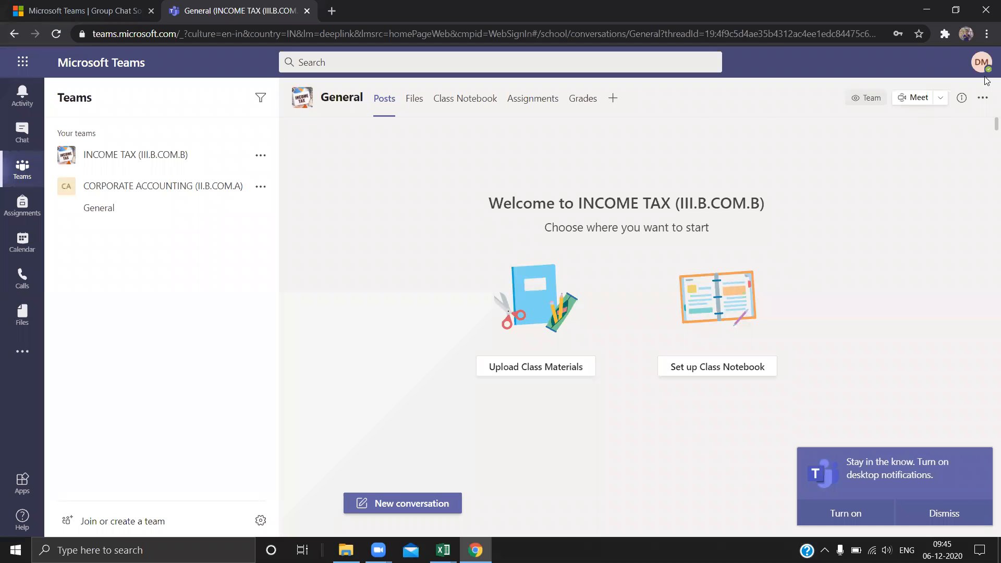
- Change the account's profile picture to the first photo in the photos folder inside the personal folder on Local Disk (E:), save it and close the dialog
click(982, 64)
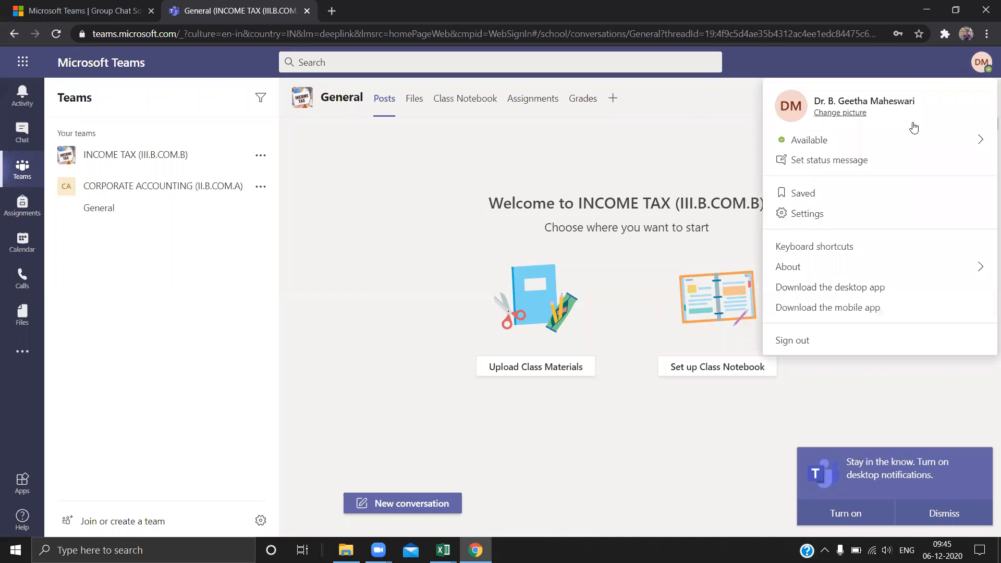
click(837, 114)
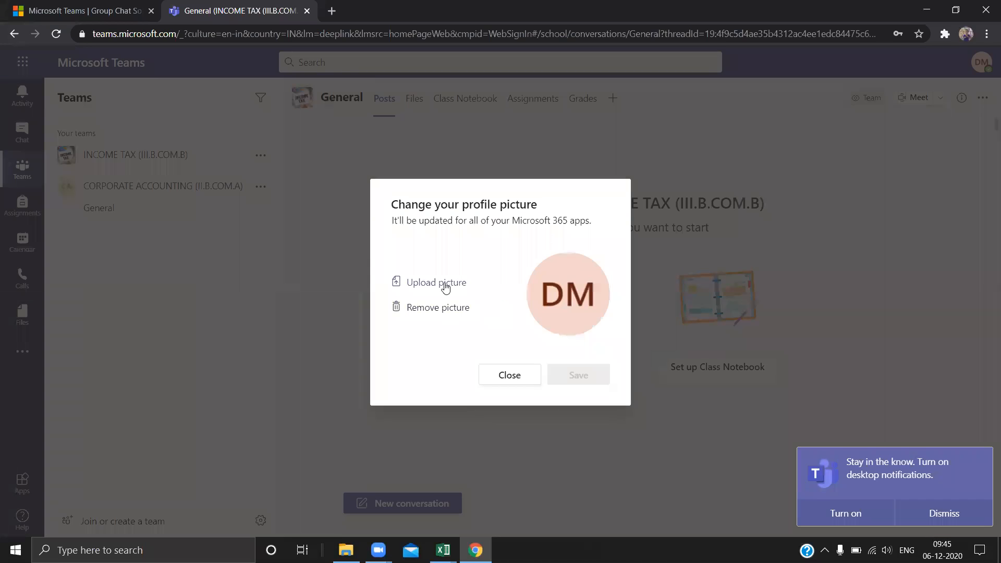
click(447, 284)
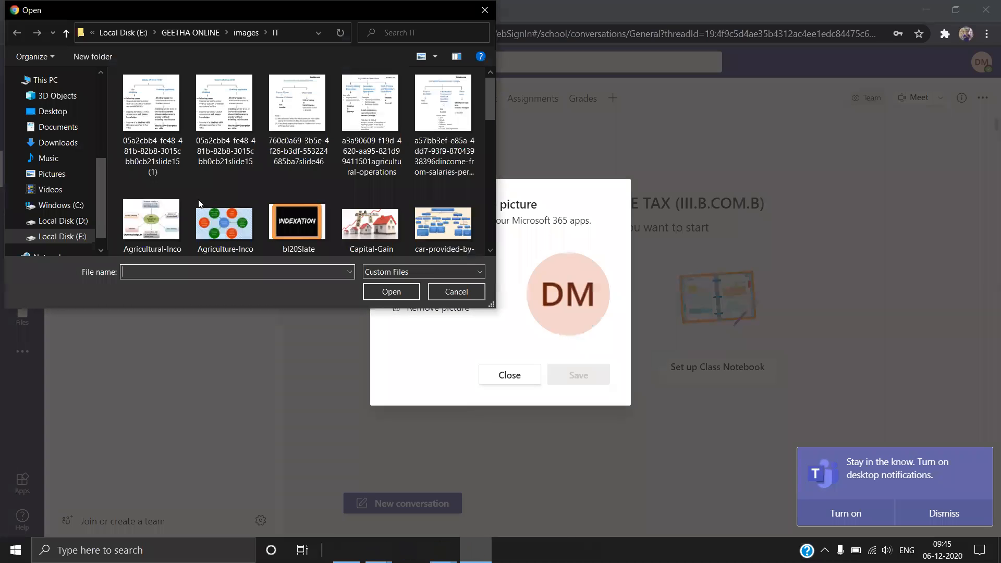
click(68, 237)
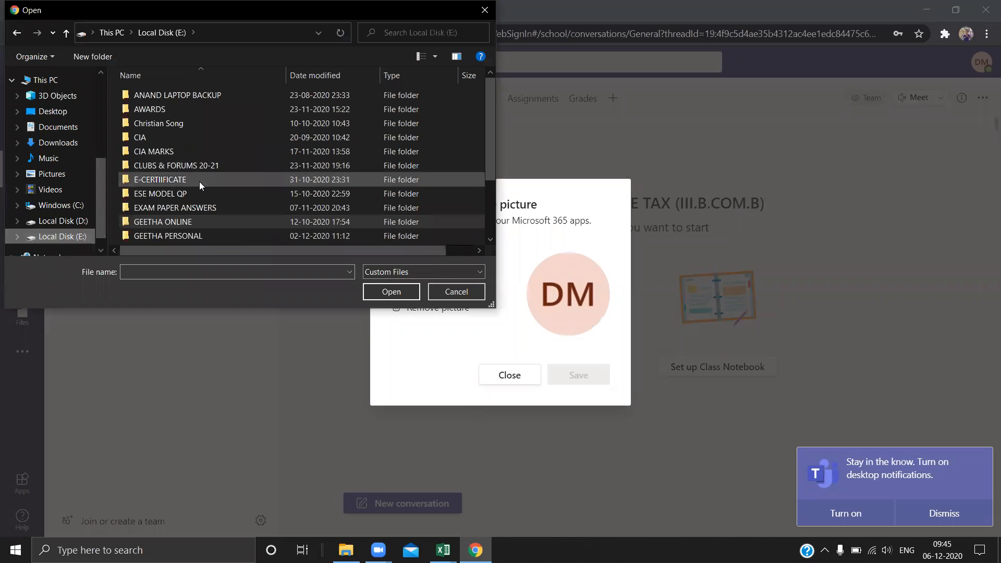
double_click(182, 237)
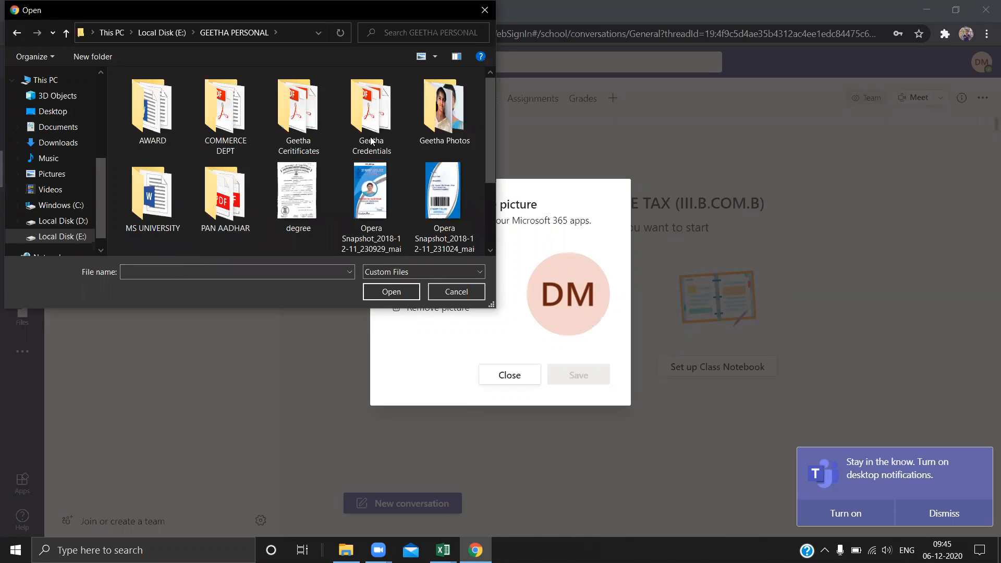
double_click(434, 138)
click(148, 128)
click(402, 293)
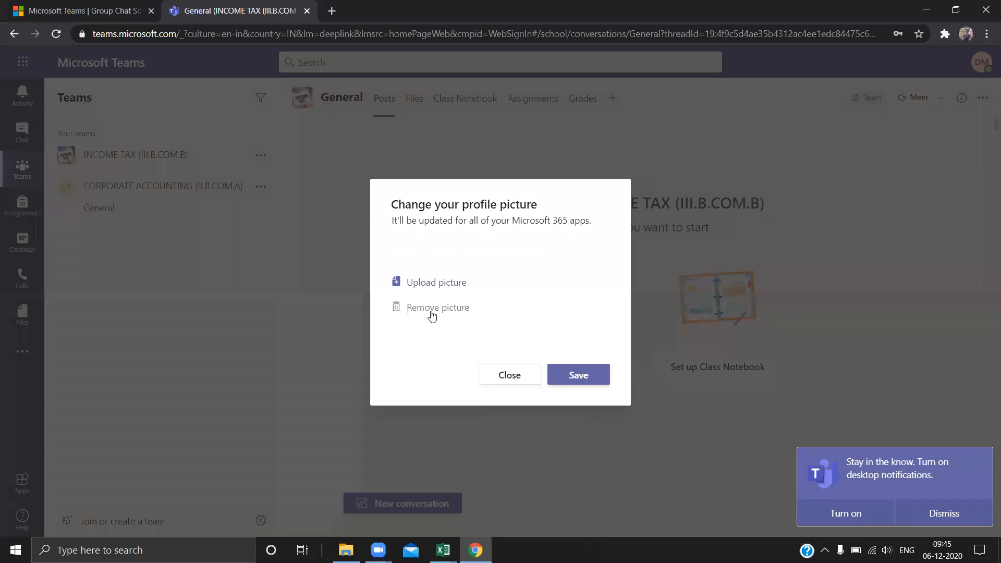
click(577, 374)
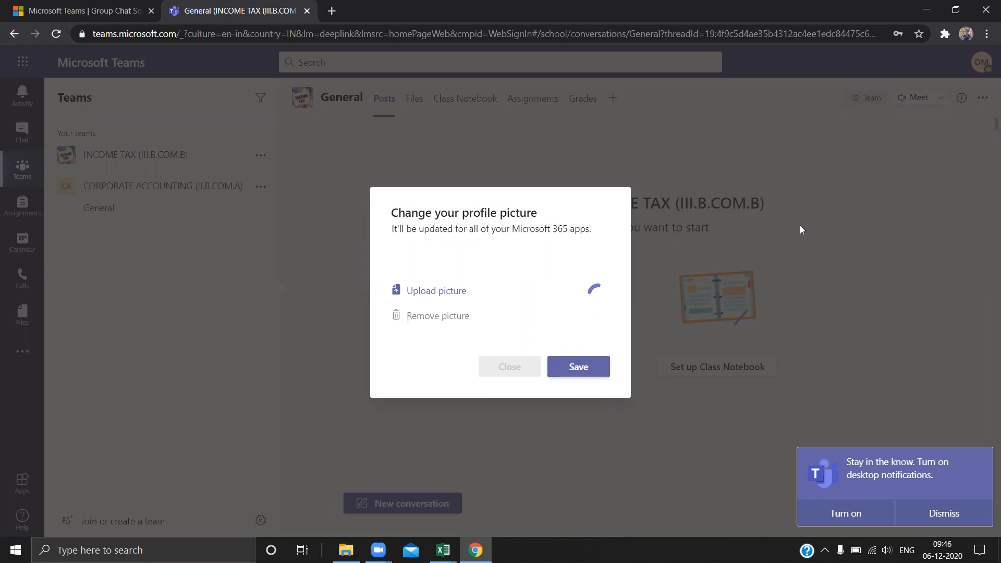
click(515, 376)
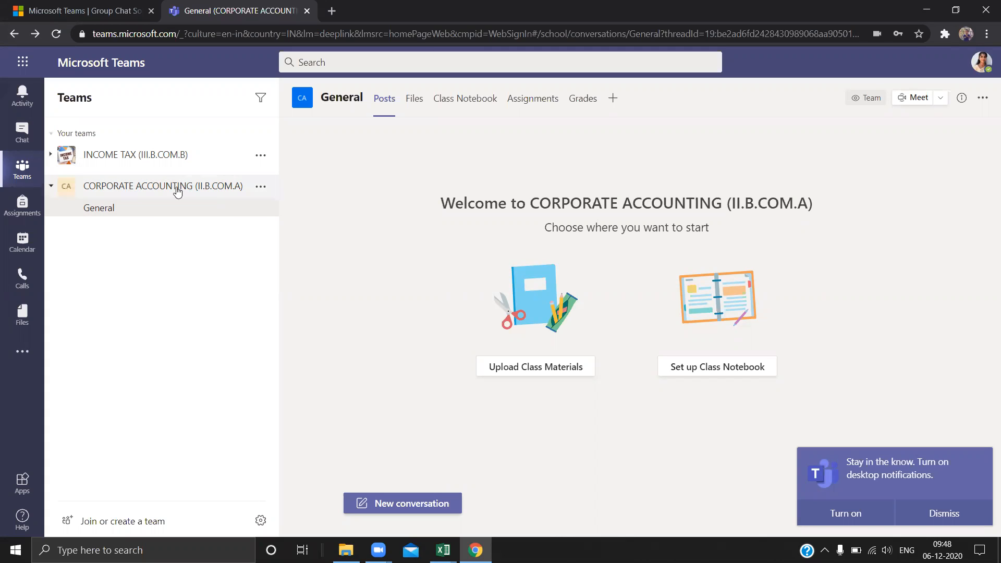
- Start an instant meeting with the camera off in the General channel of the CORPORATE ACCOUNTING (II.B.COM.A) team
click(188, 152)
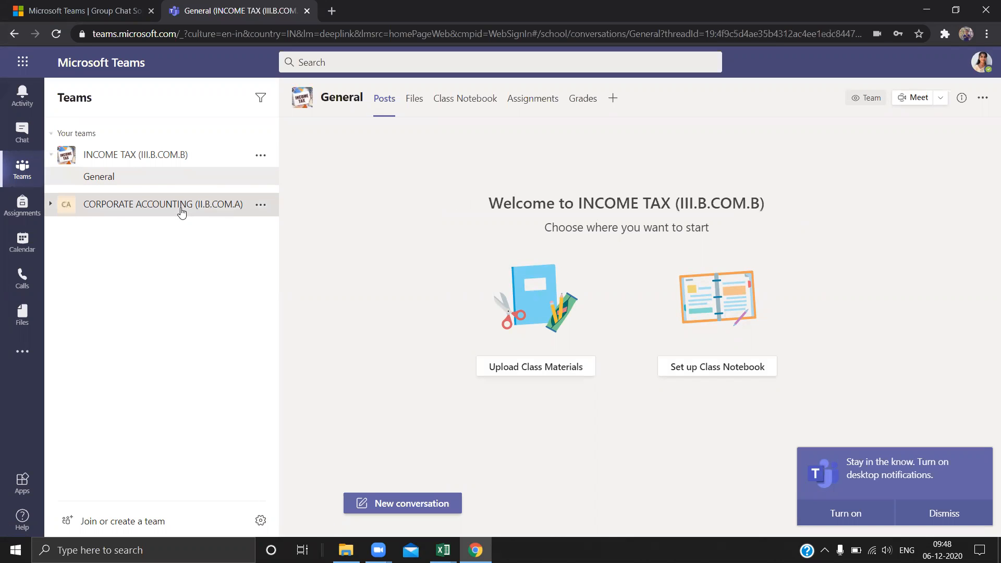
click(182, 206)
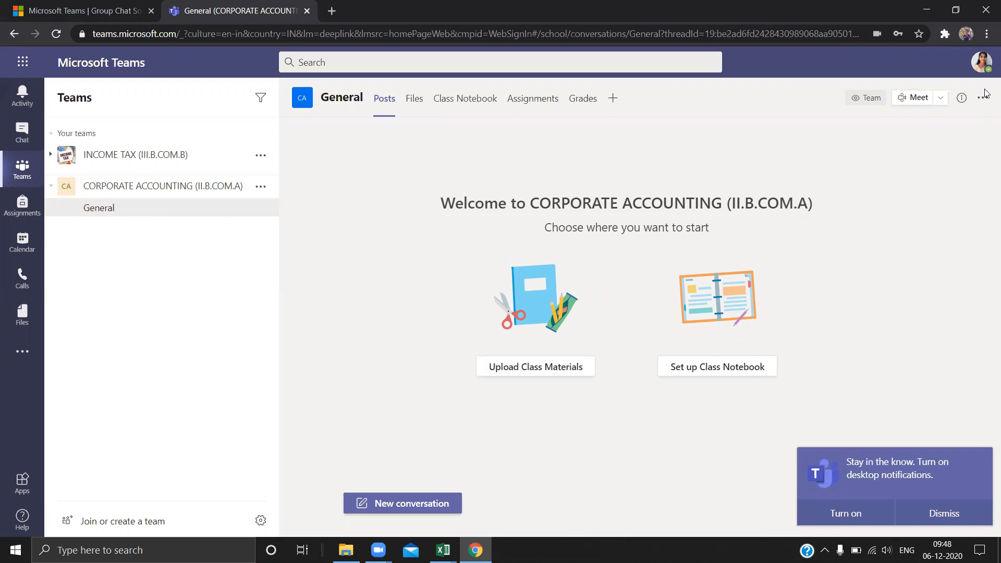
click(942, 99)
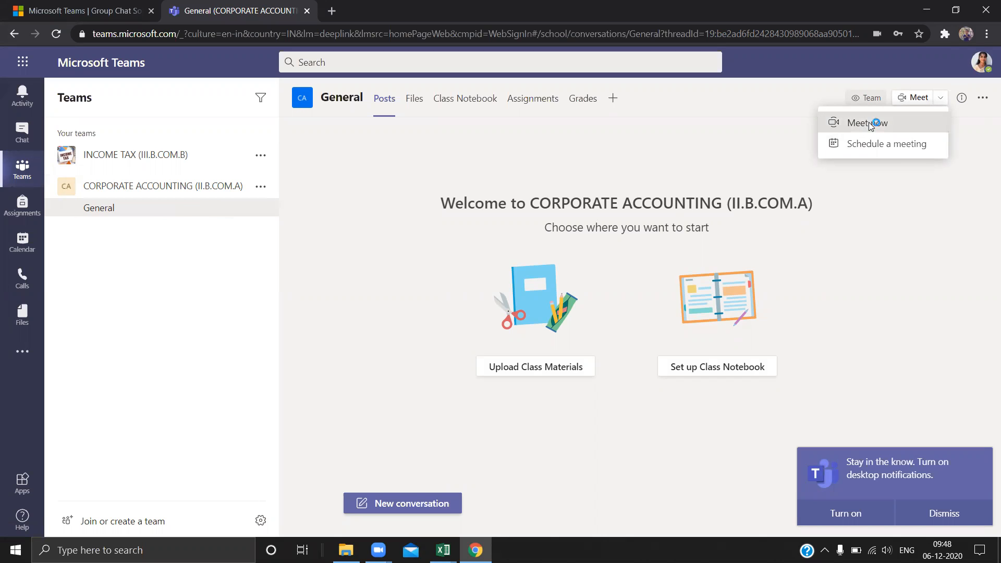
click(870, 124)
click(360, 414)
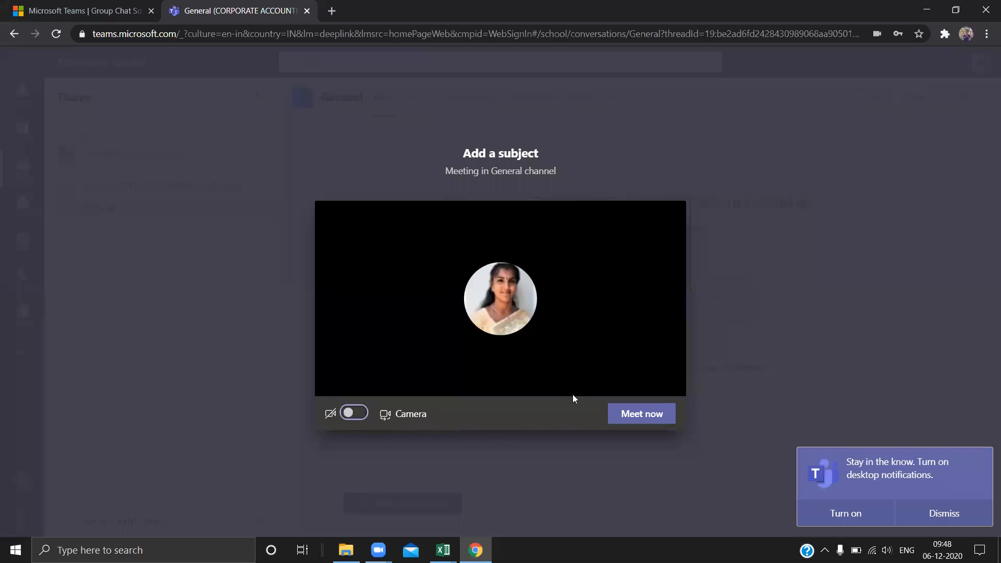
click(632, 422)
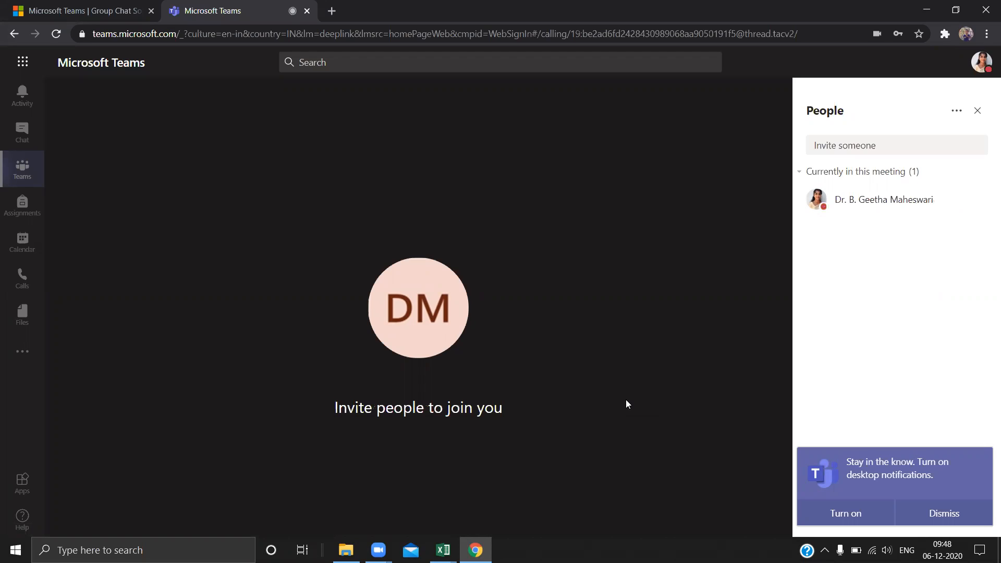
- Look through the meeting's content-sharing options and additional actions, and leave the meeting
mouse_move(604, 415)
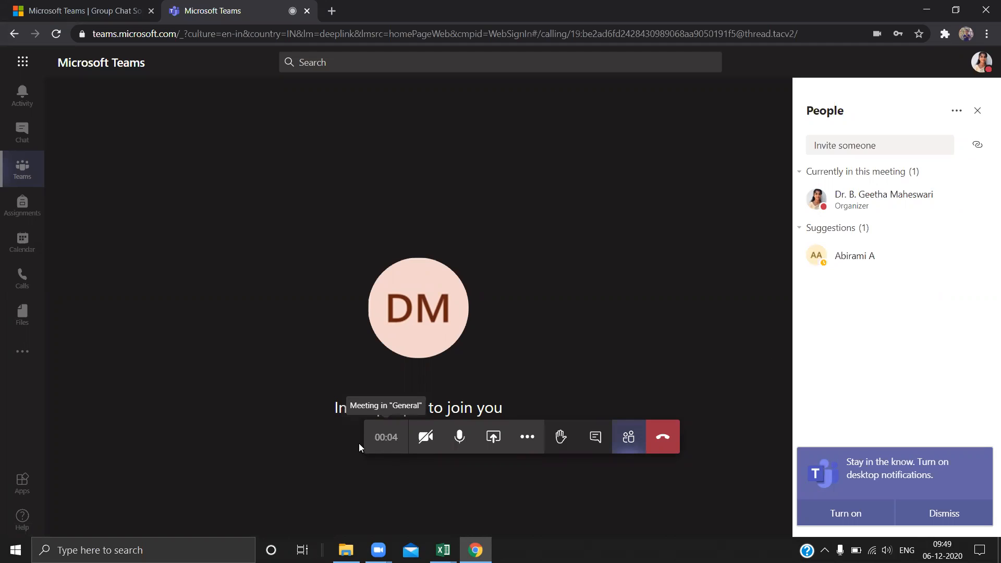
click(495, 439)
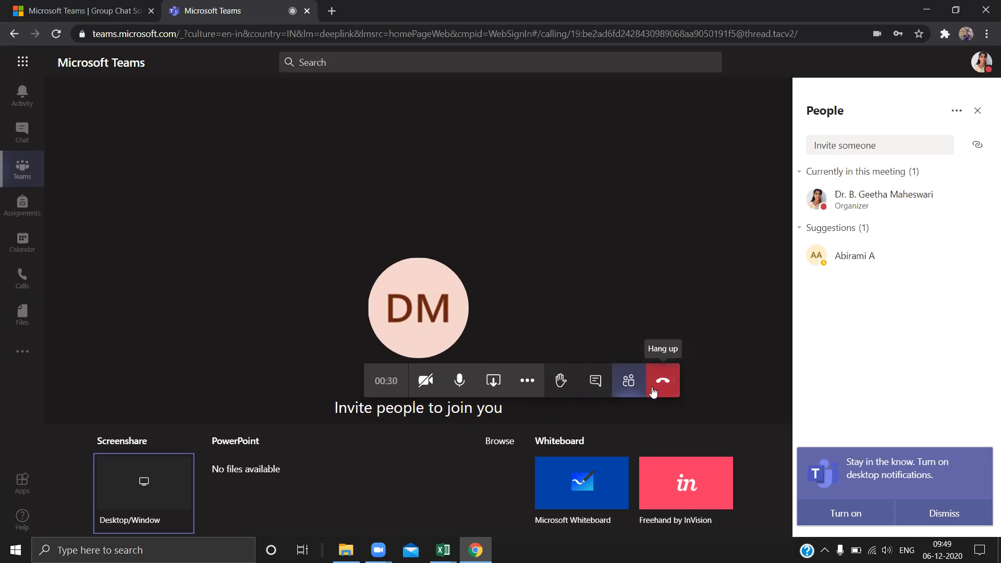
click(527, 384)
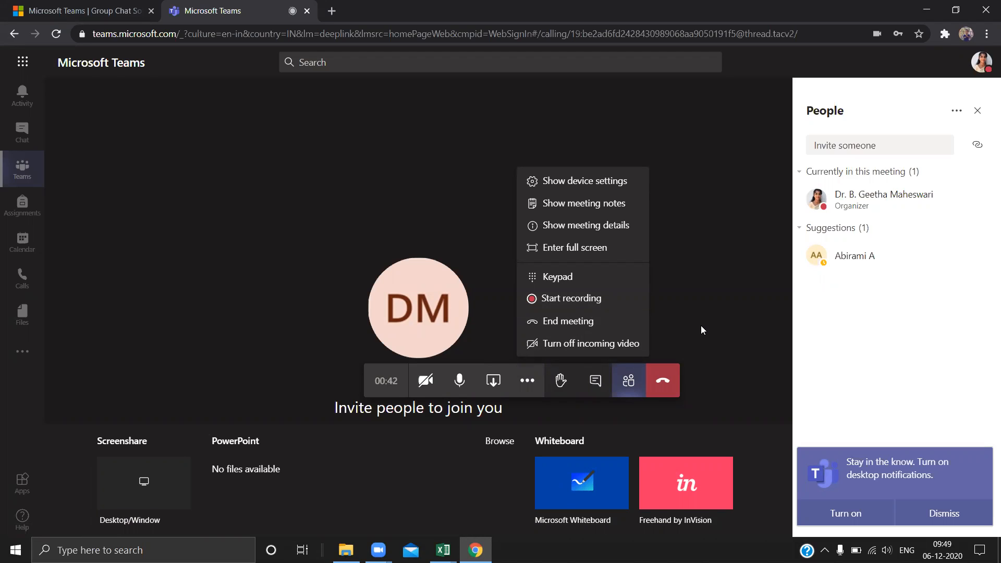
click(690, 298)
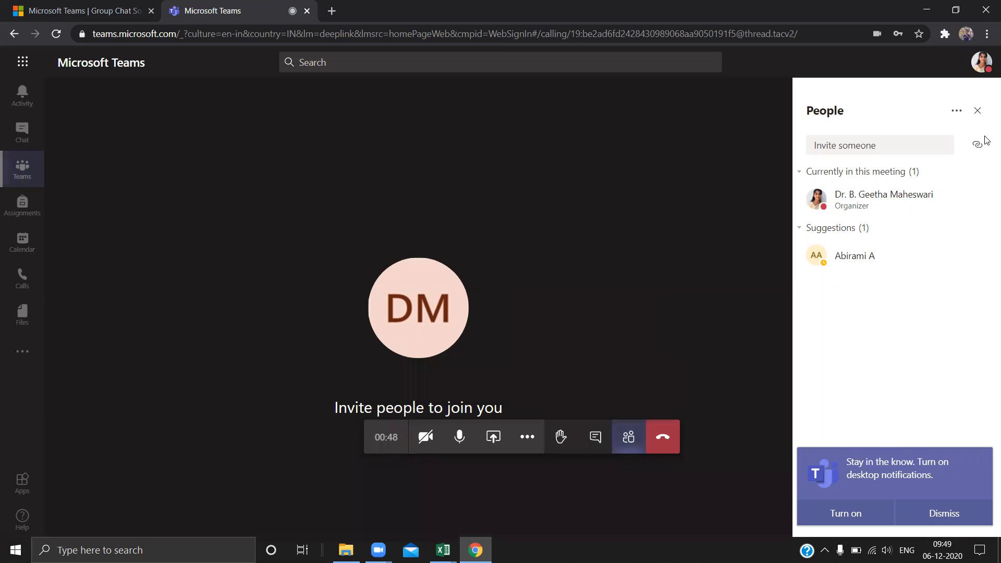
click(664, 440)
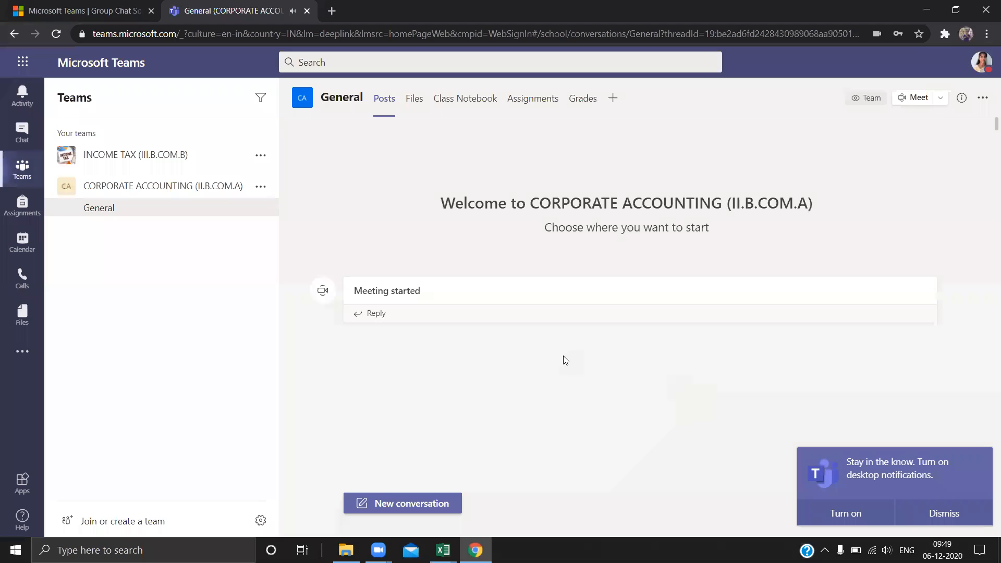
- Draft a scheduled meeting titled CORPORATE ACCOUNTING CLASS for the General channel of the CORPORATE ACCOUNTING (II.B.COM.A) team
click(941, 100)
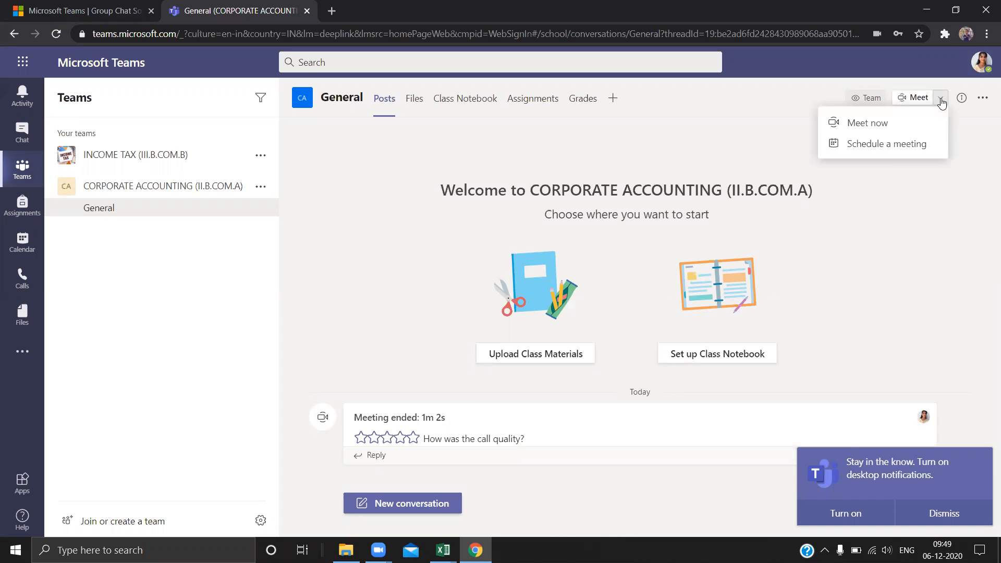
click(889, 148)
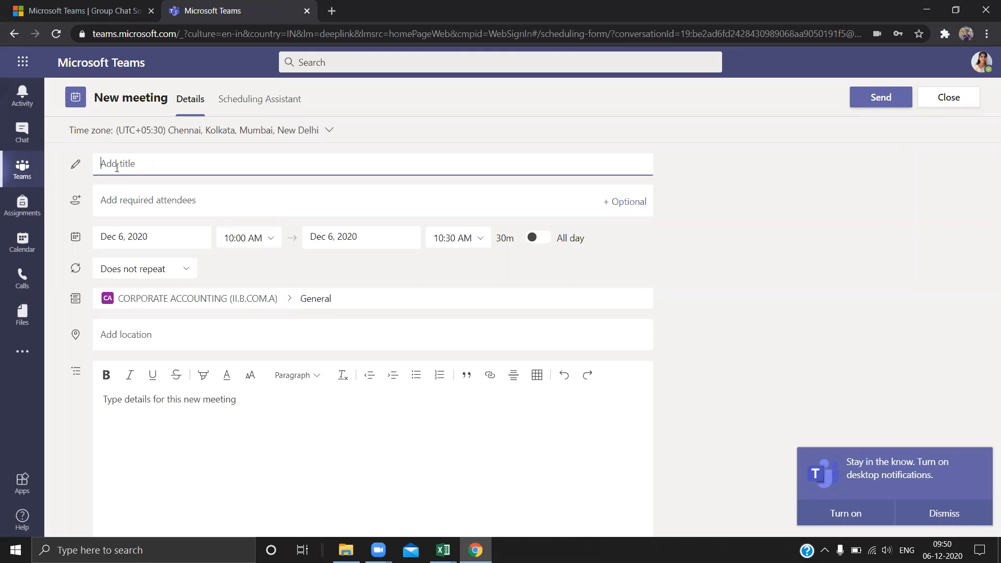
text(CORPORATE ACCOUNTING CLASS)
click(298, 315)
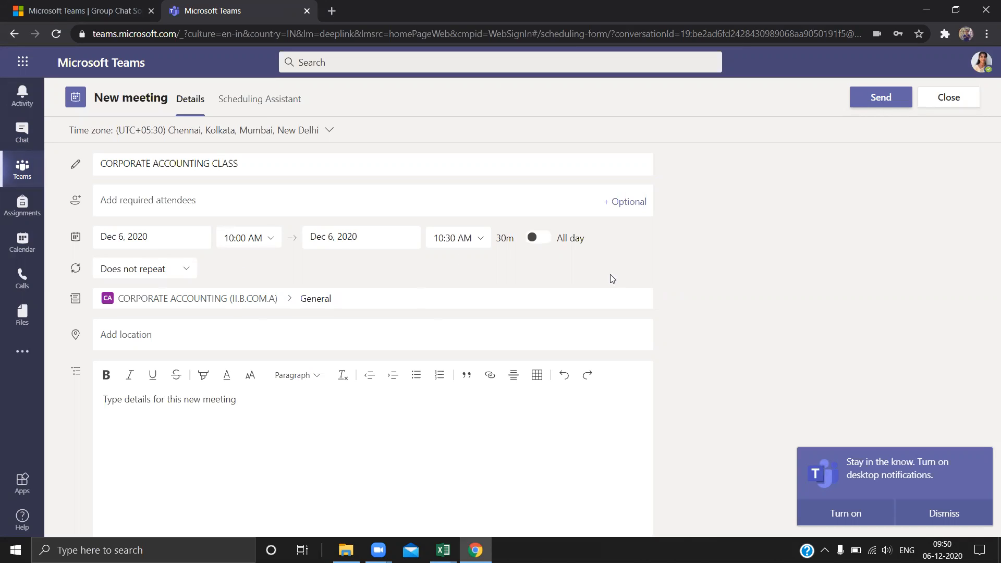
- Examine the meeting's repeat options without changing them and close the scheduling form, discarding the draft
click(187, 272)
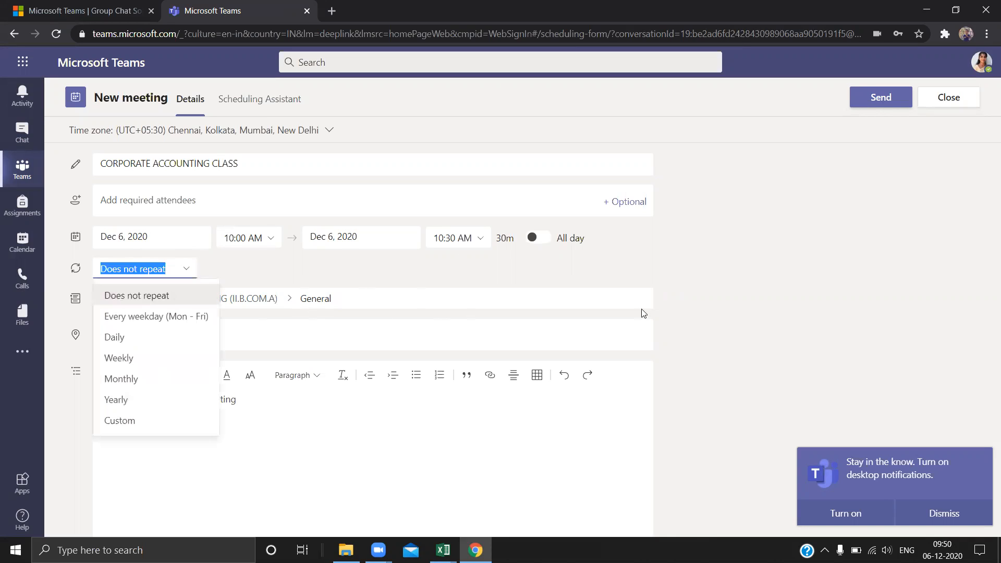
click(742, 337)
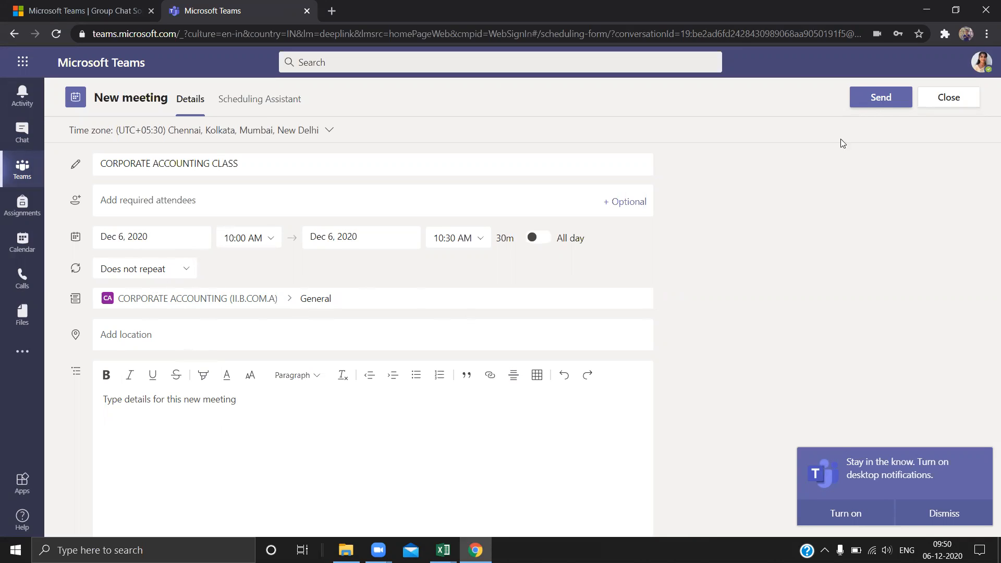
click(964, 108)
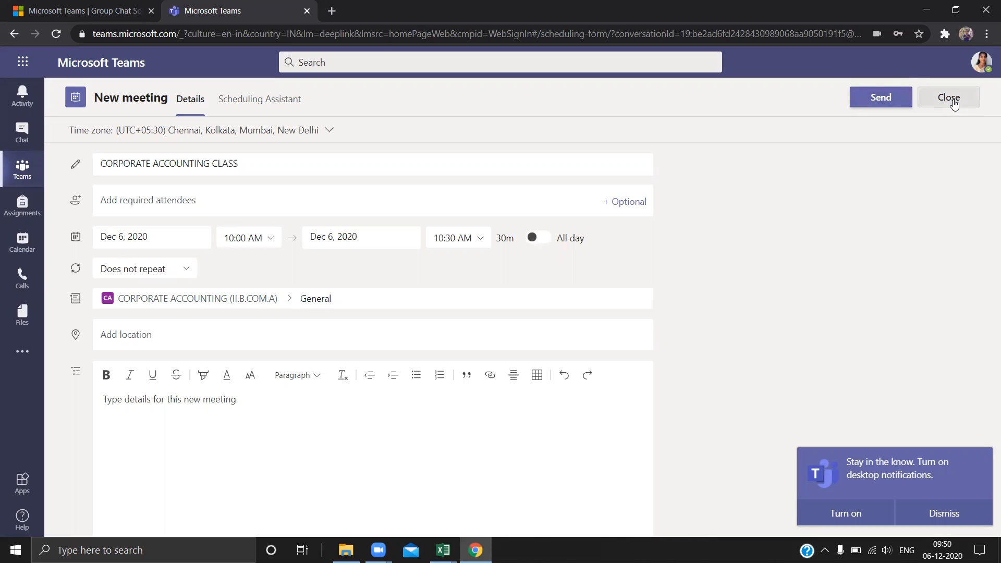
click(725, 273)
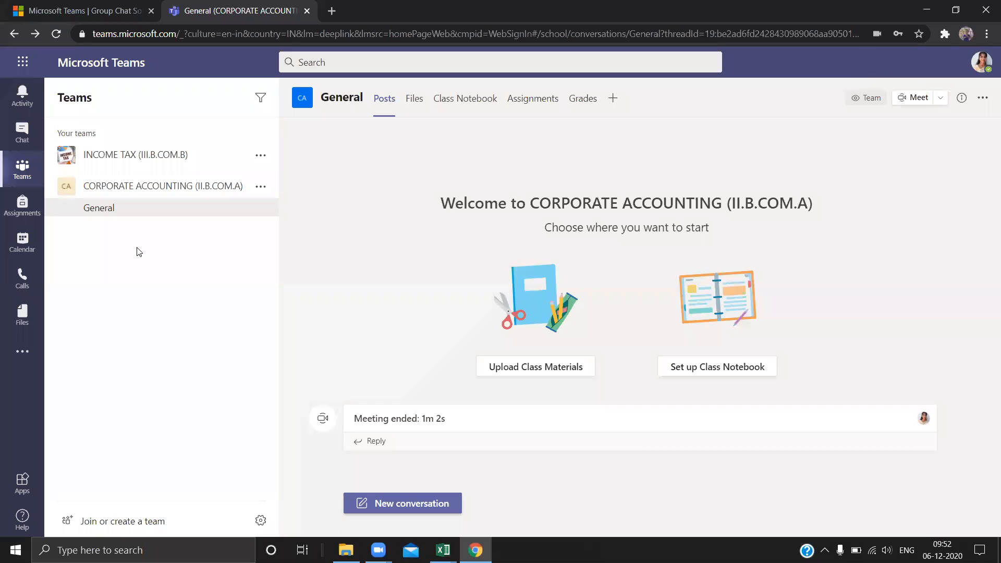
- Start creating a new assignment for the INCOME TAX (III.B.COM.B) class
click(26, 206)
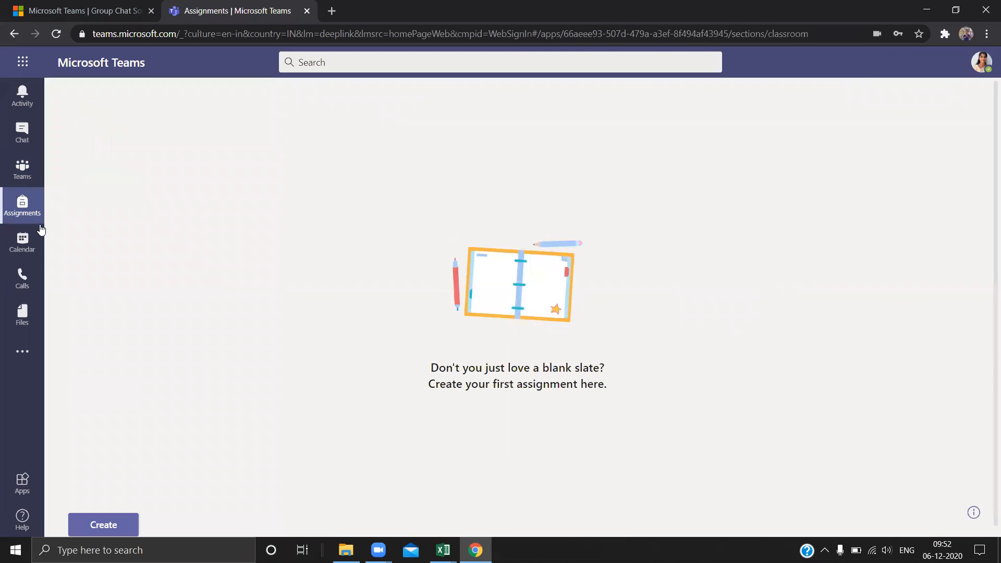
click(106, 531)
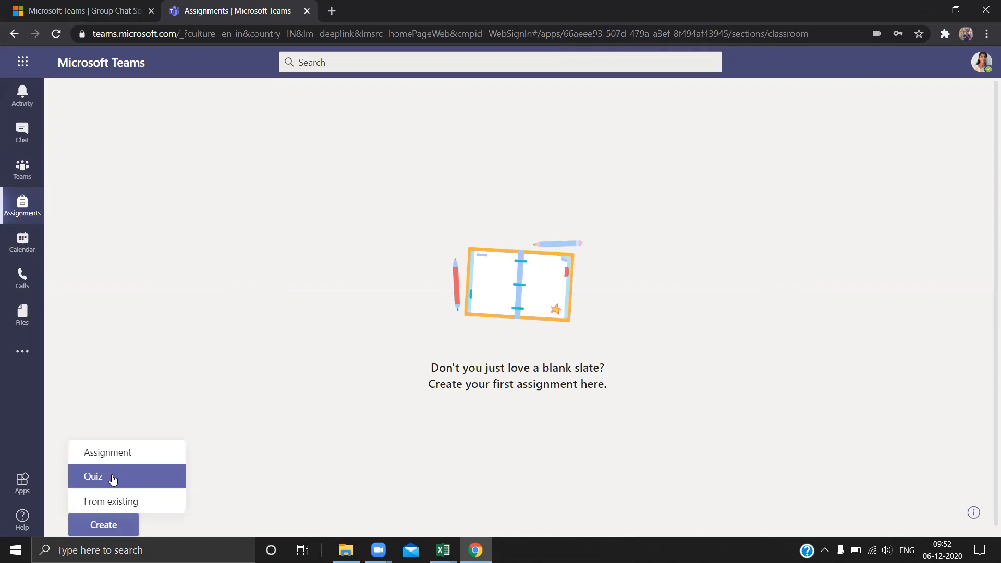
click(118, 456)
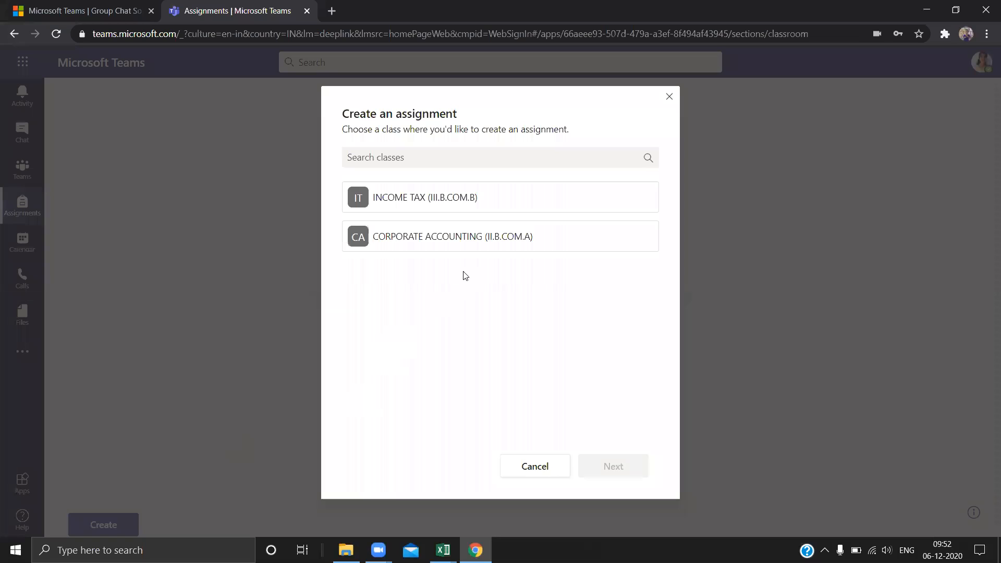
click(506, 211)
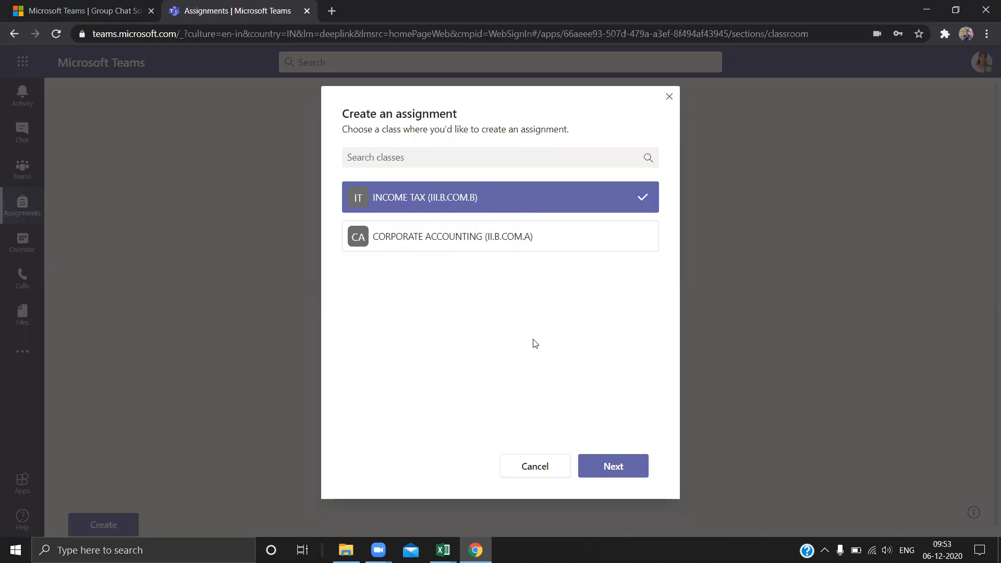
click(608, 468)
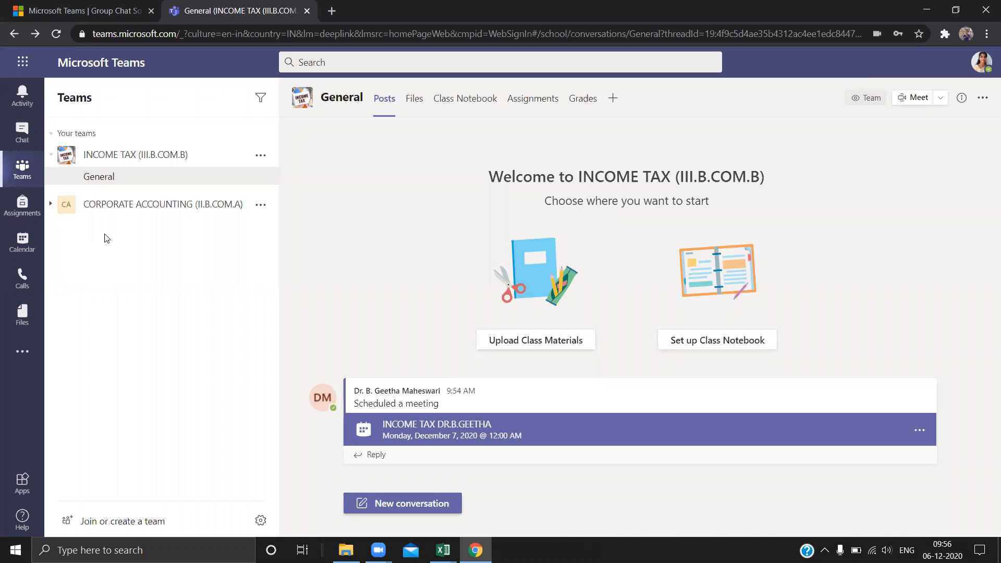
- Open the calendar to view the work week's scheduled meetings
click(23, 241)
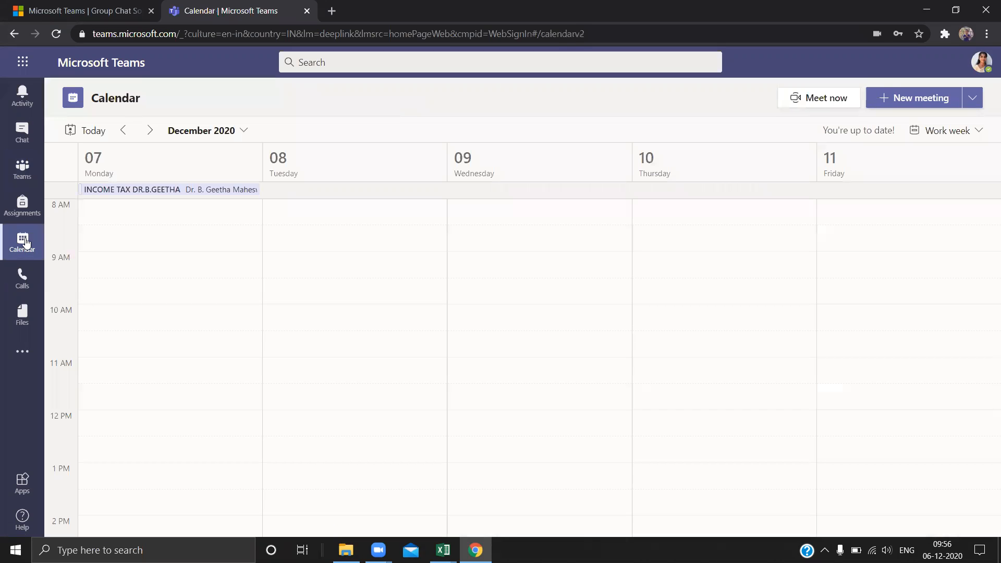